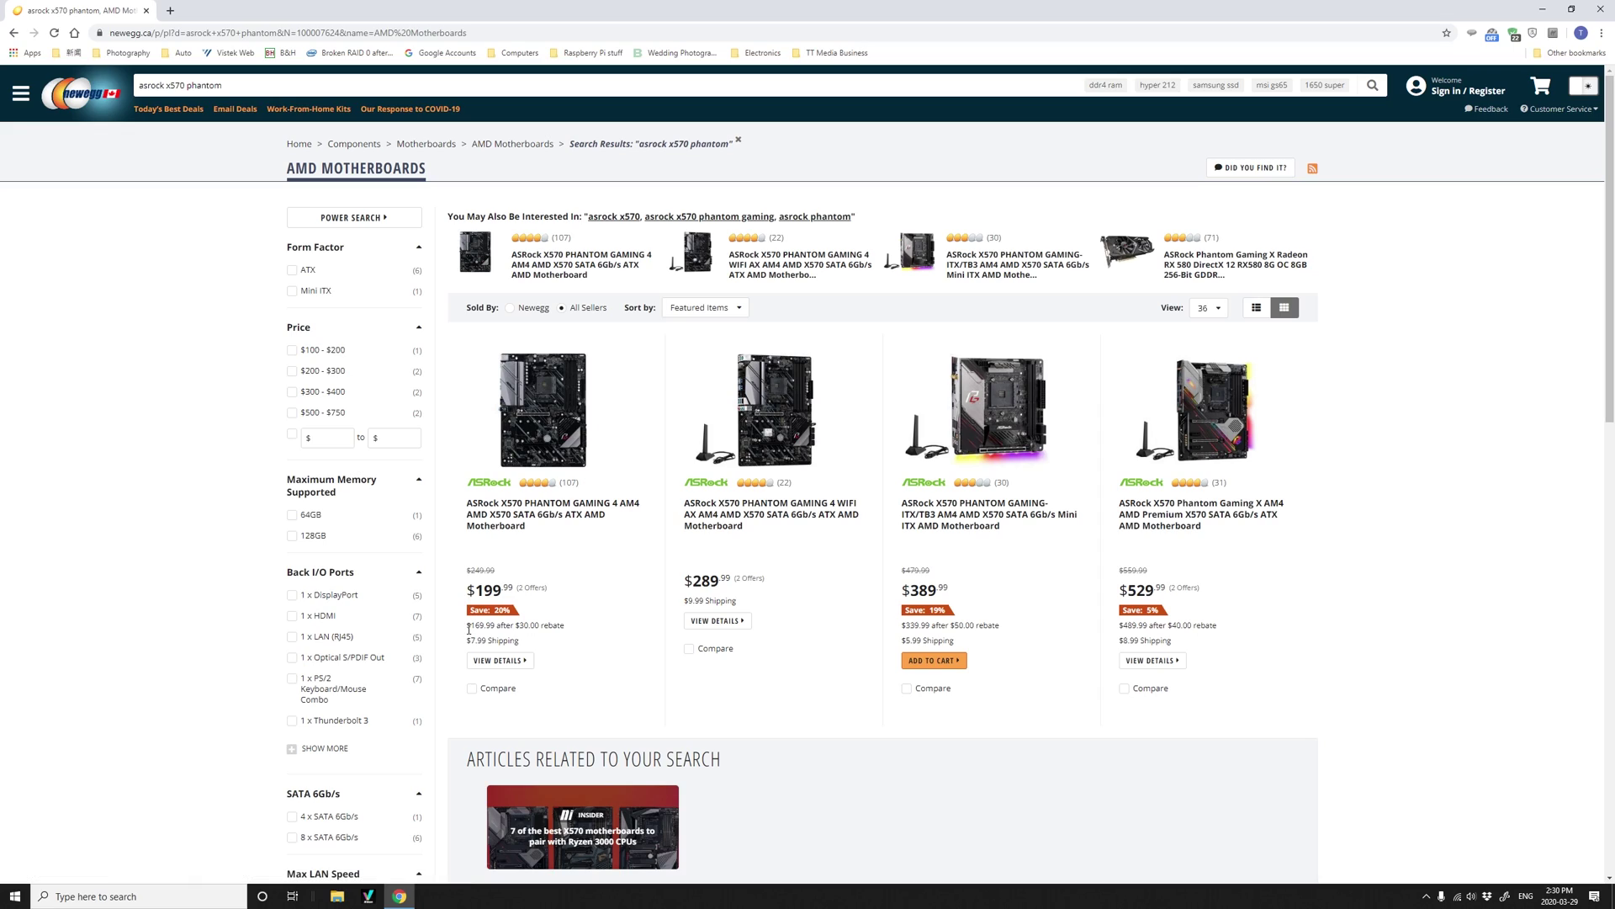
# Check the price and product photo of the ASRock X570 PHANTOM GAMING 4 WIFI AX motherboard, then return to the search results
pyautogui.click(637, 657)
pyautogui.moveTo(737, 579); pyautogui.dragTo(782, 579)
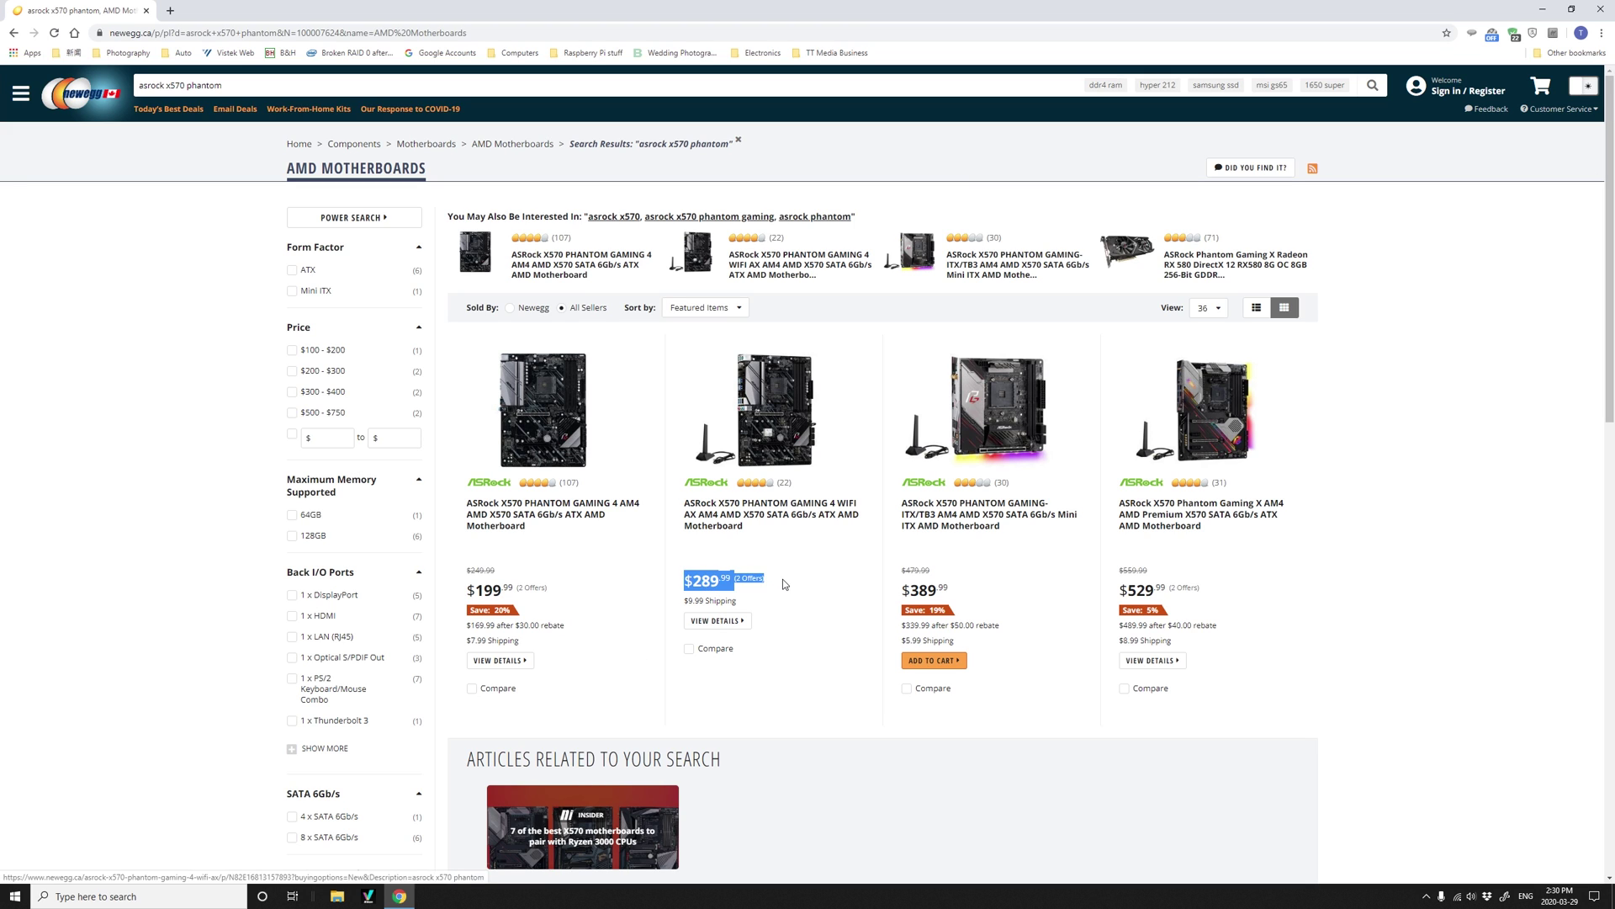
pyautogui.click(780, 589)
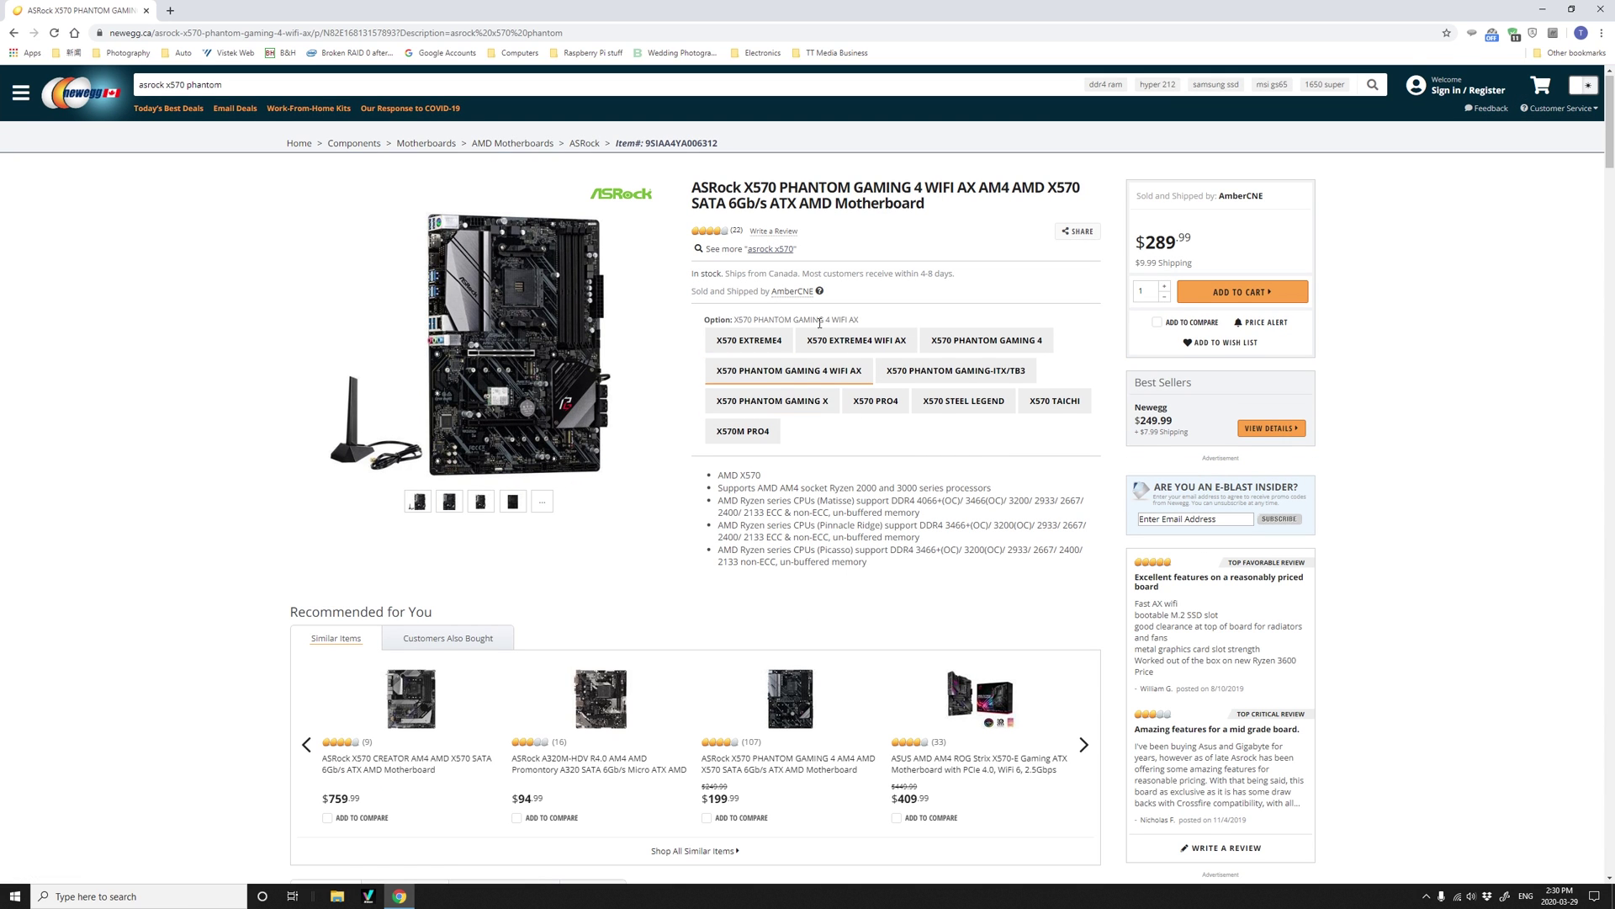
pyautogui.moveTo(500, 414)
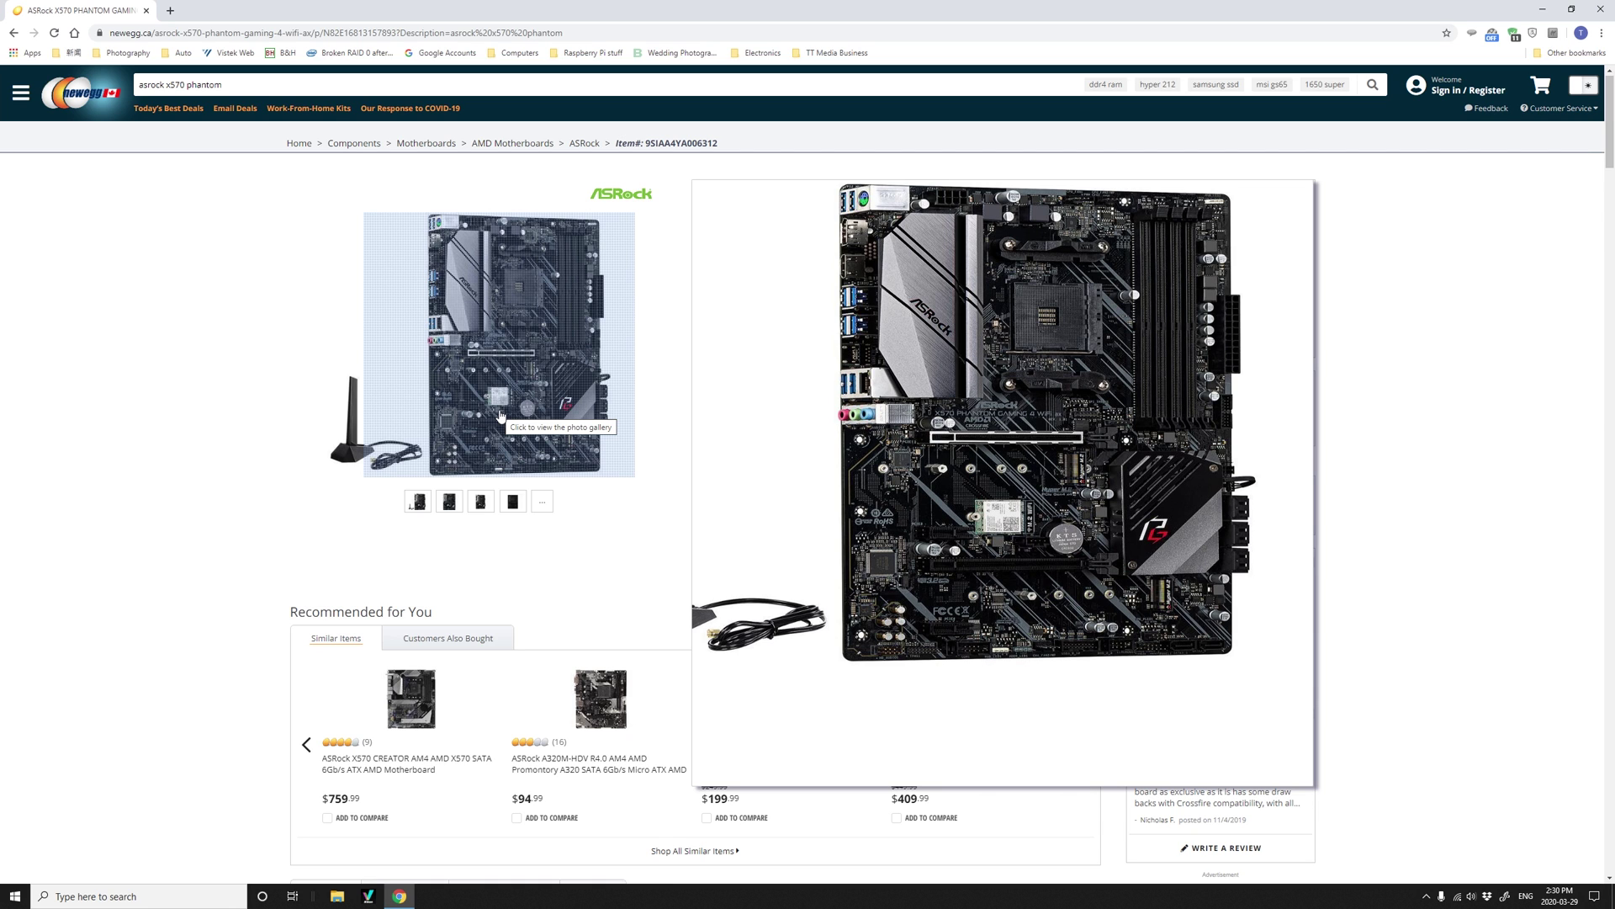
pyautogui.click(14, 38)
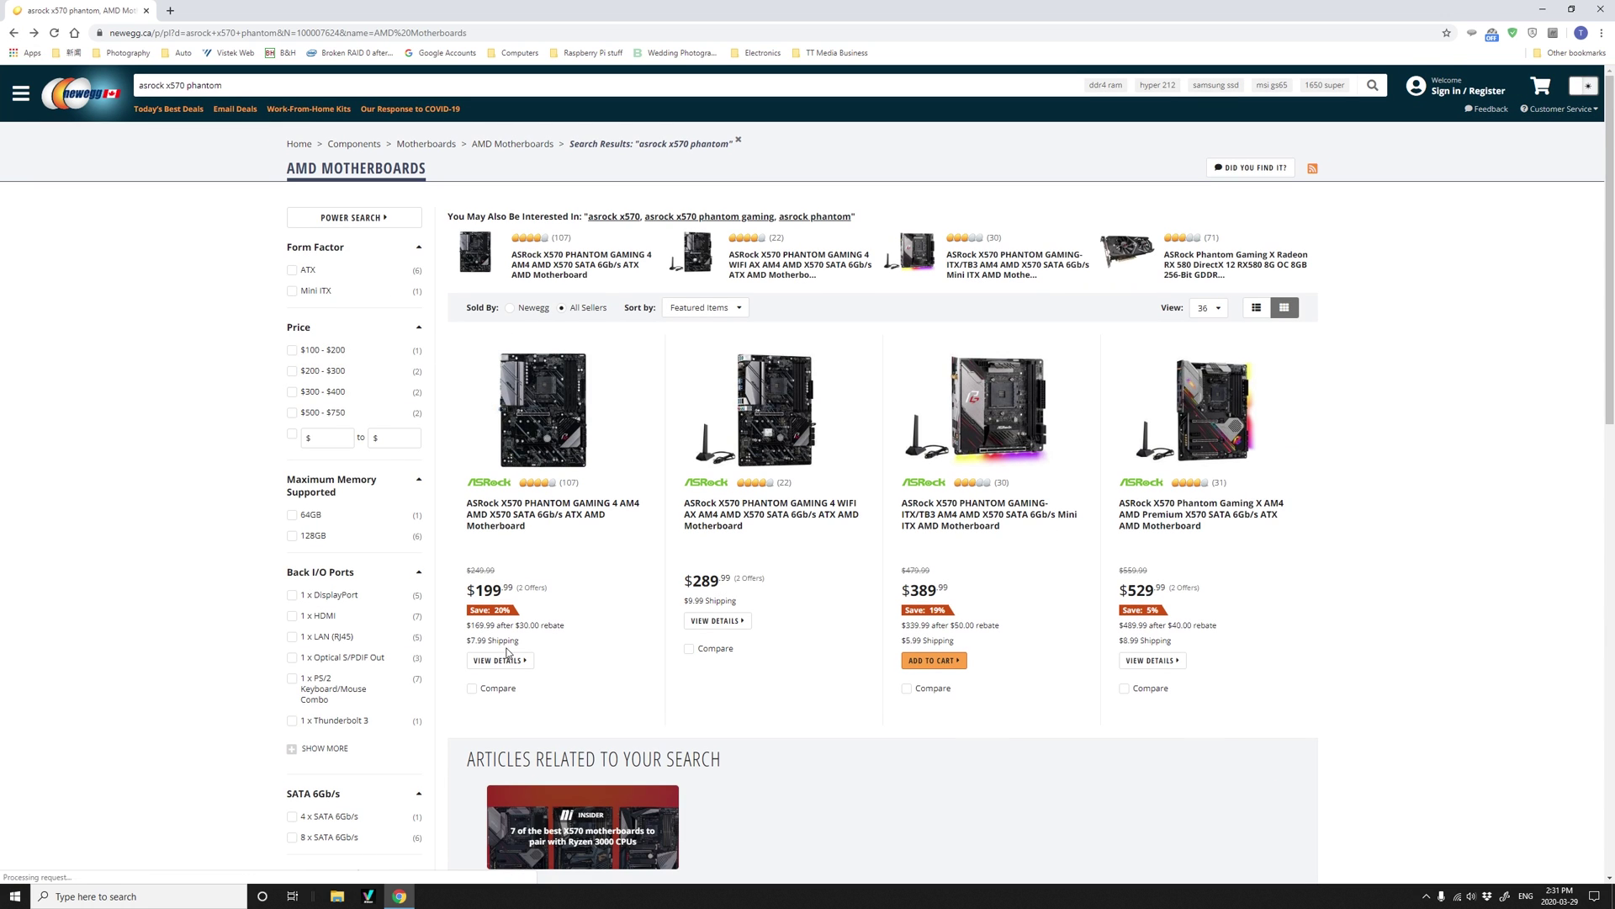
pyautogui.click(635, 508)
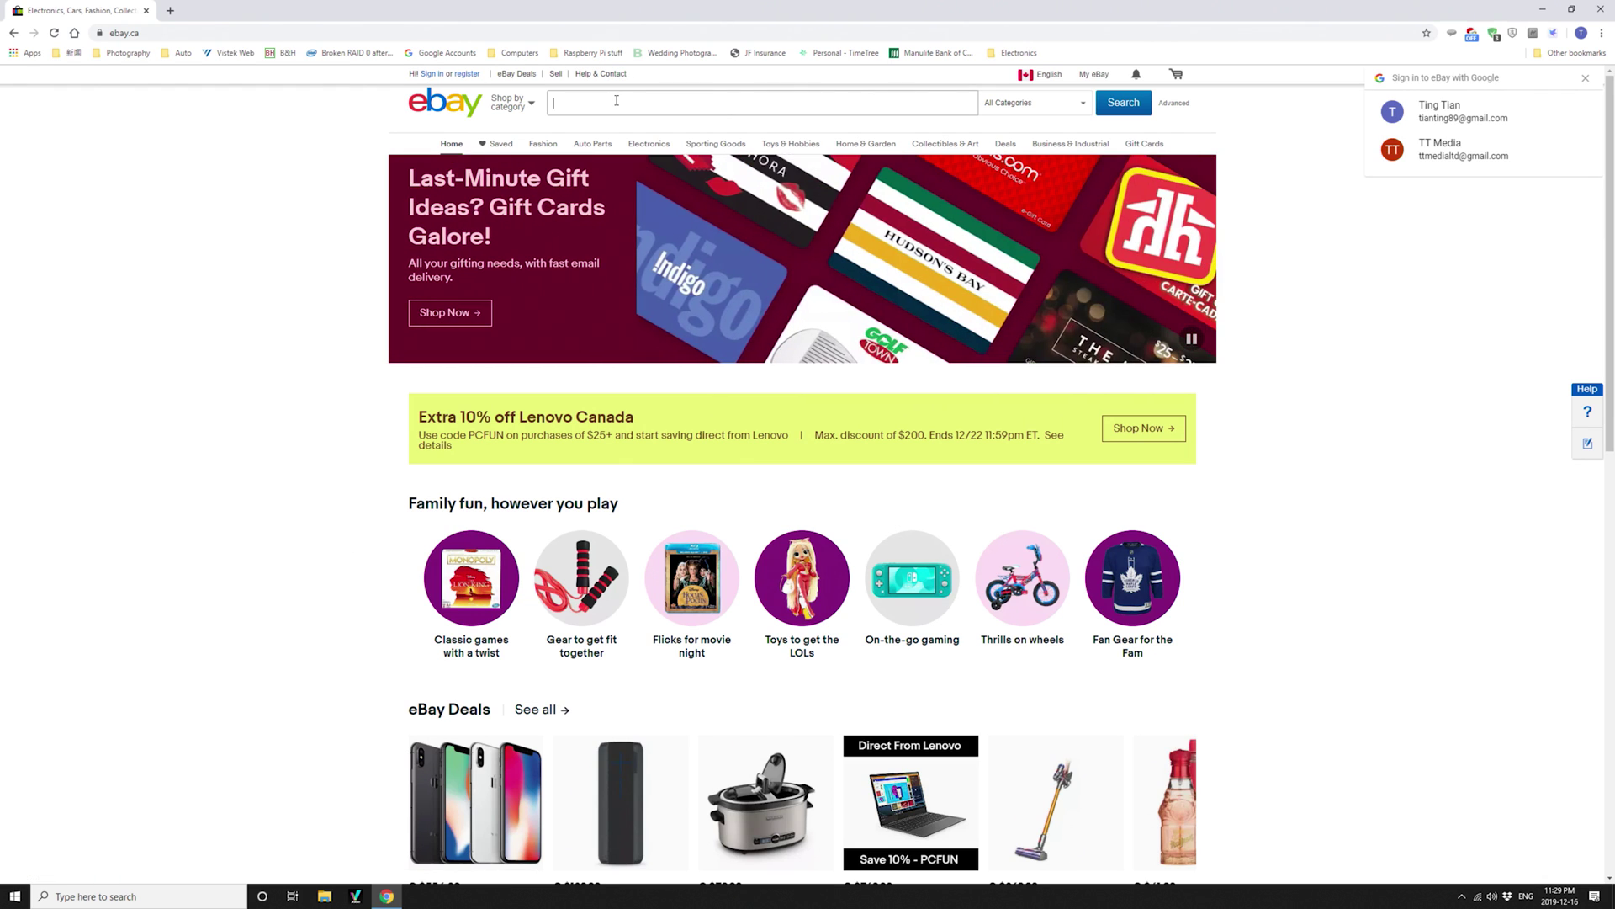
# Switch to eBay, search Network Cards for "intel ax200" and look through the wireless card listings
pyautogui.click(616, 100)
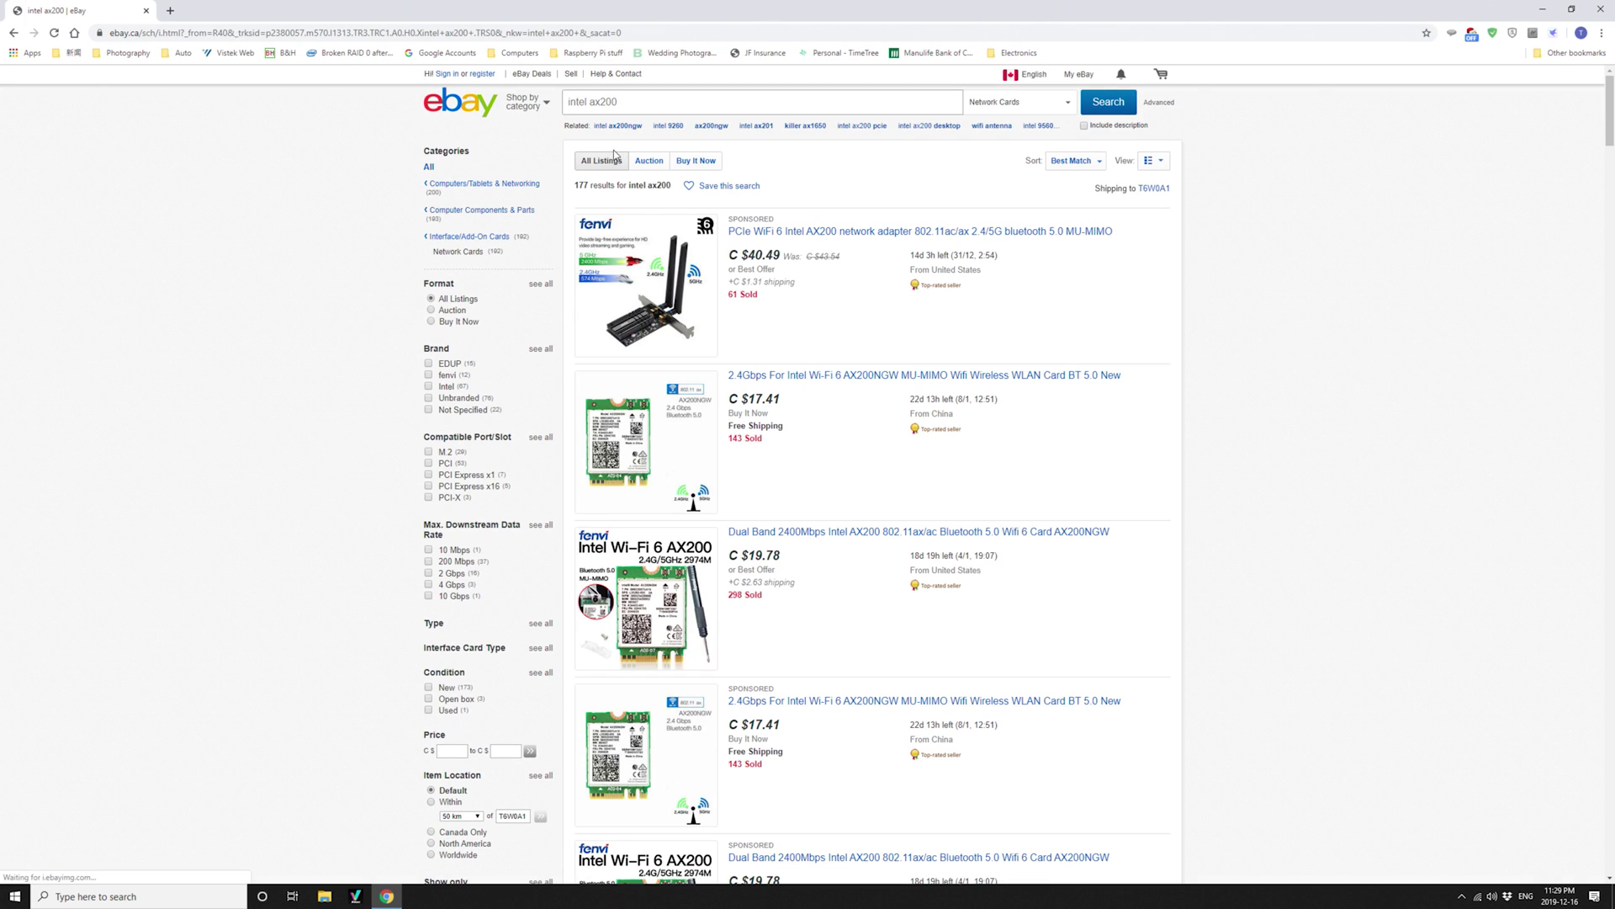
pyautogui.scroll(-6, 859, 455)
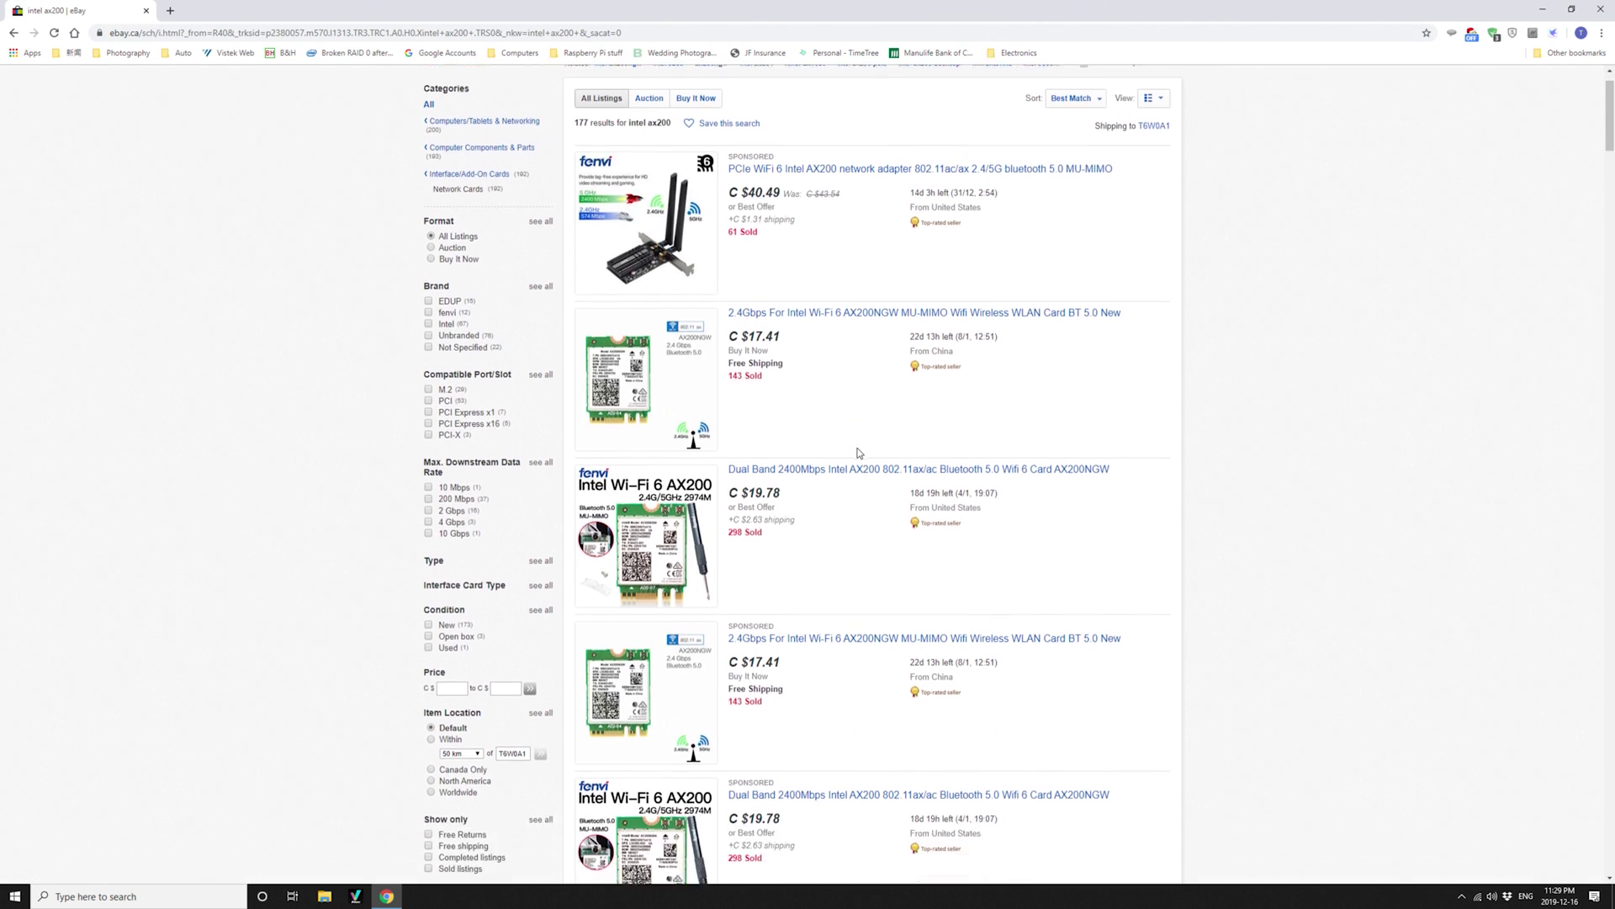
pyautogui.scroll(-7, 850, 420)
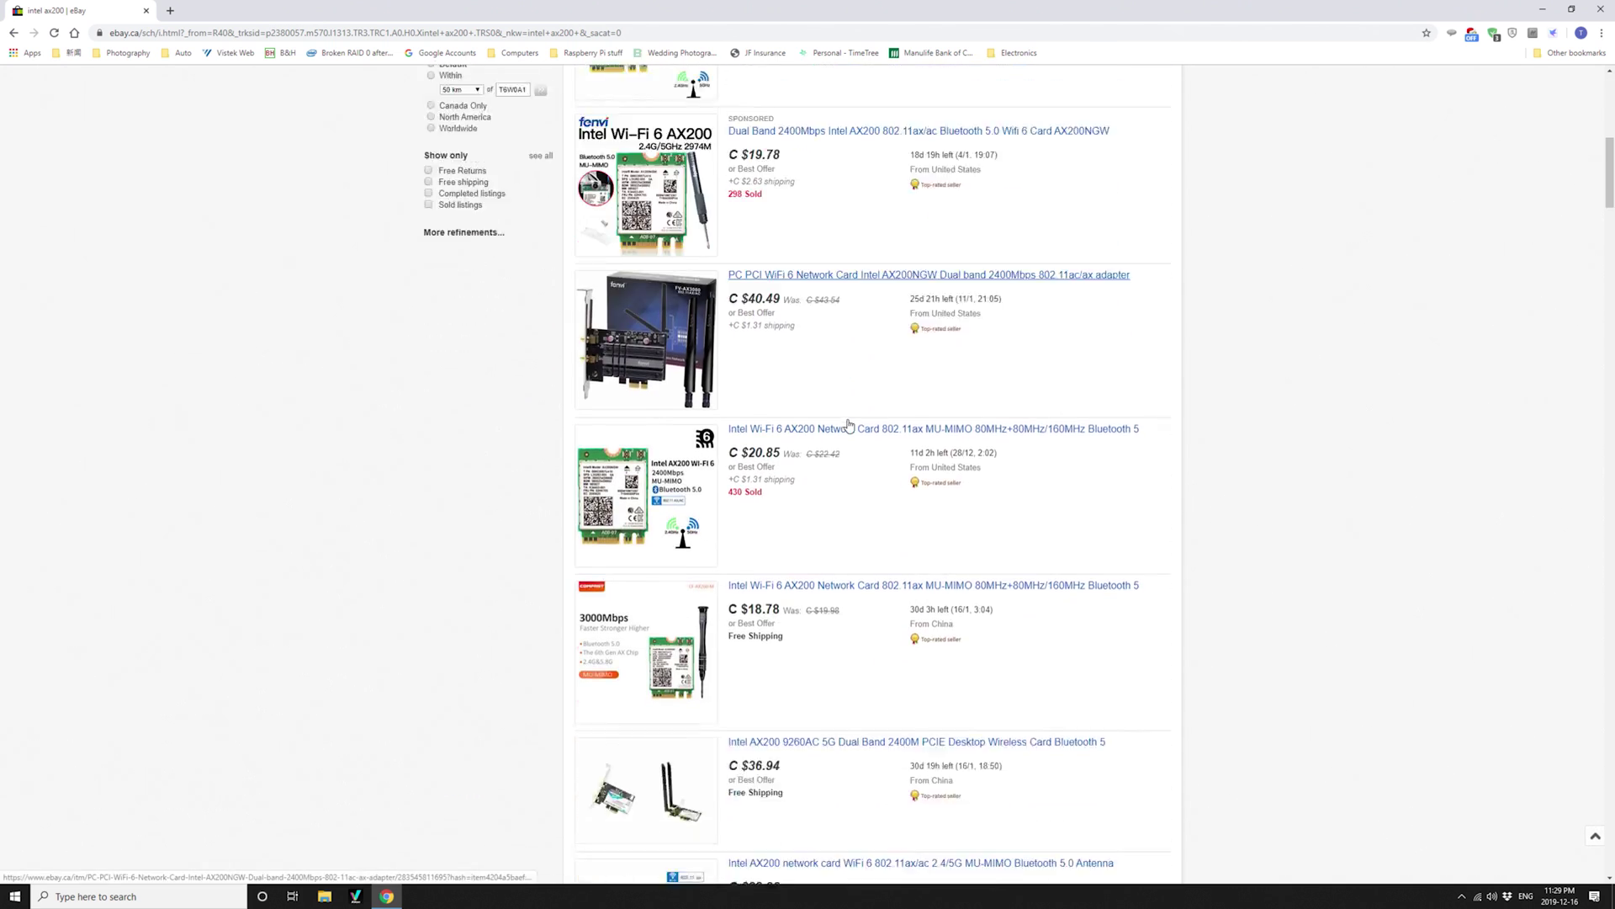
pyautogui.scroll(-1, 848, 426)
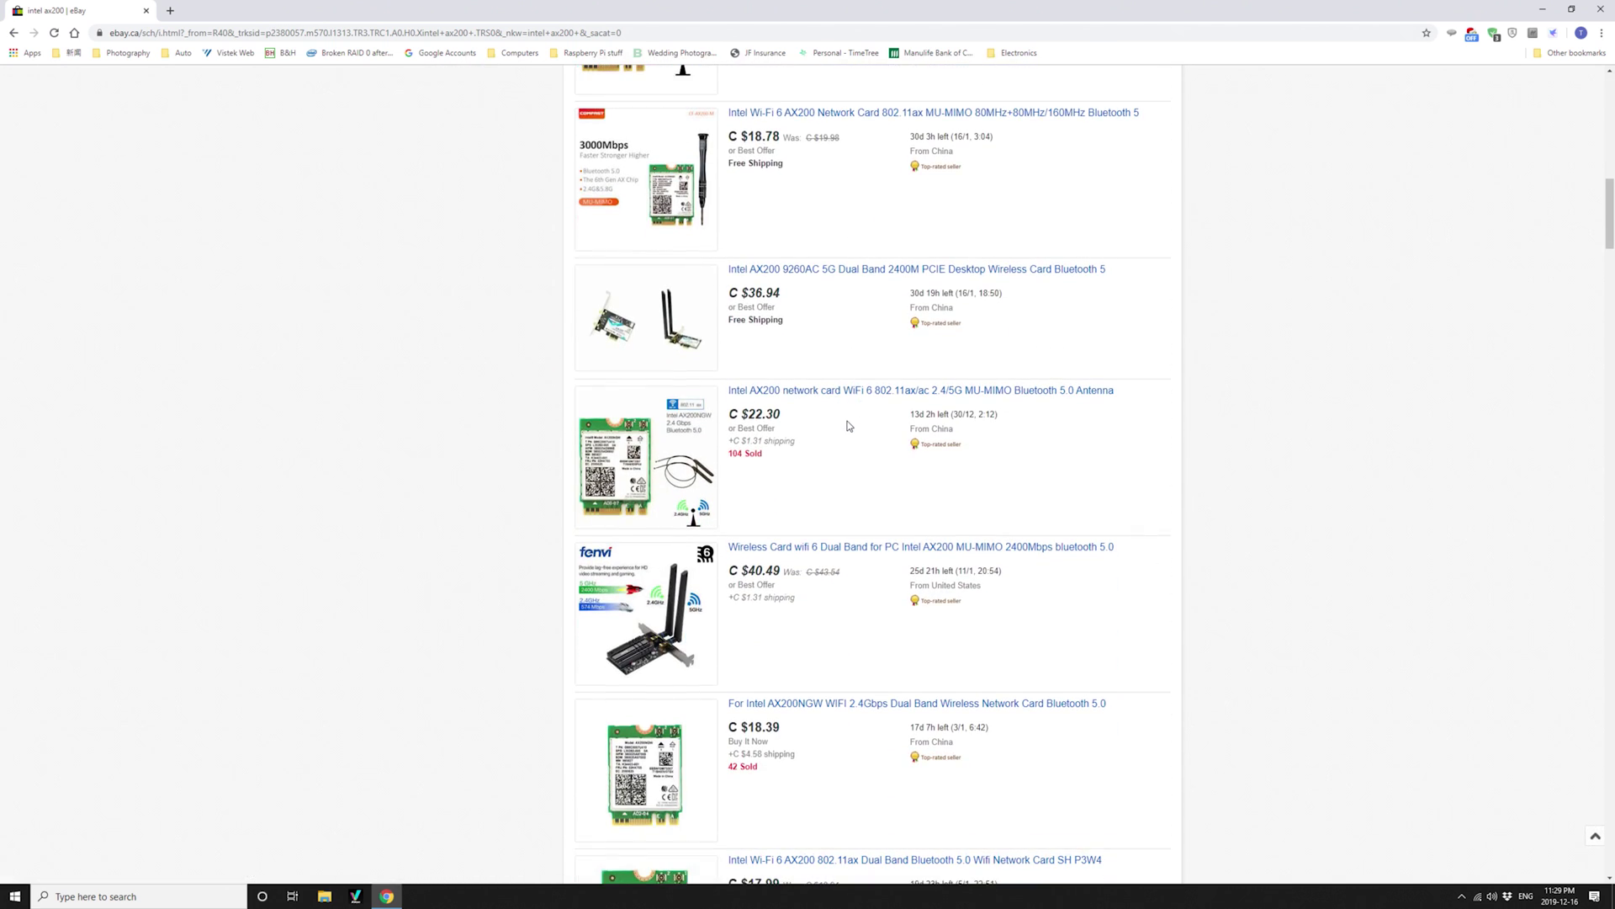
pyautogui.scroll(-2, 848, 426)
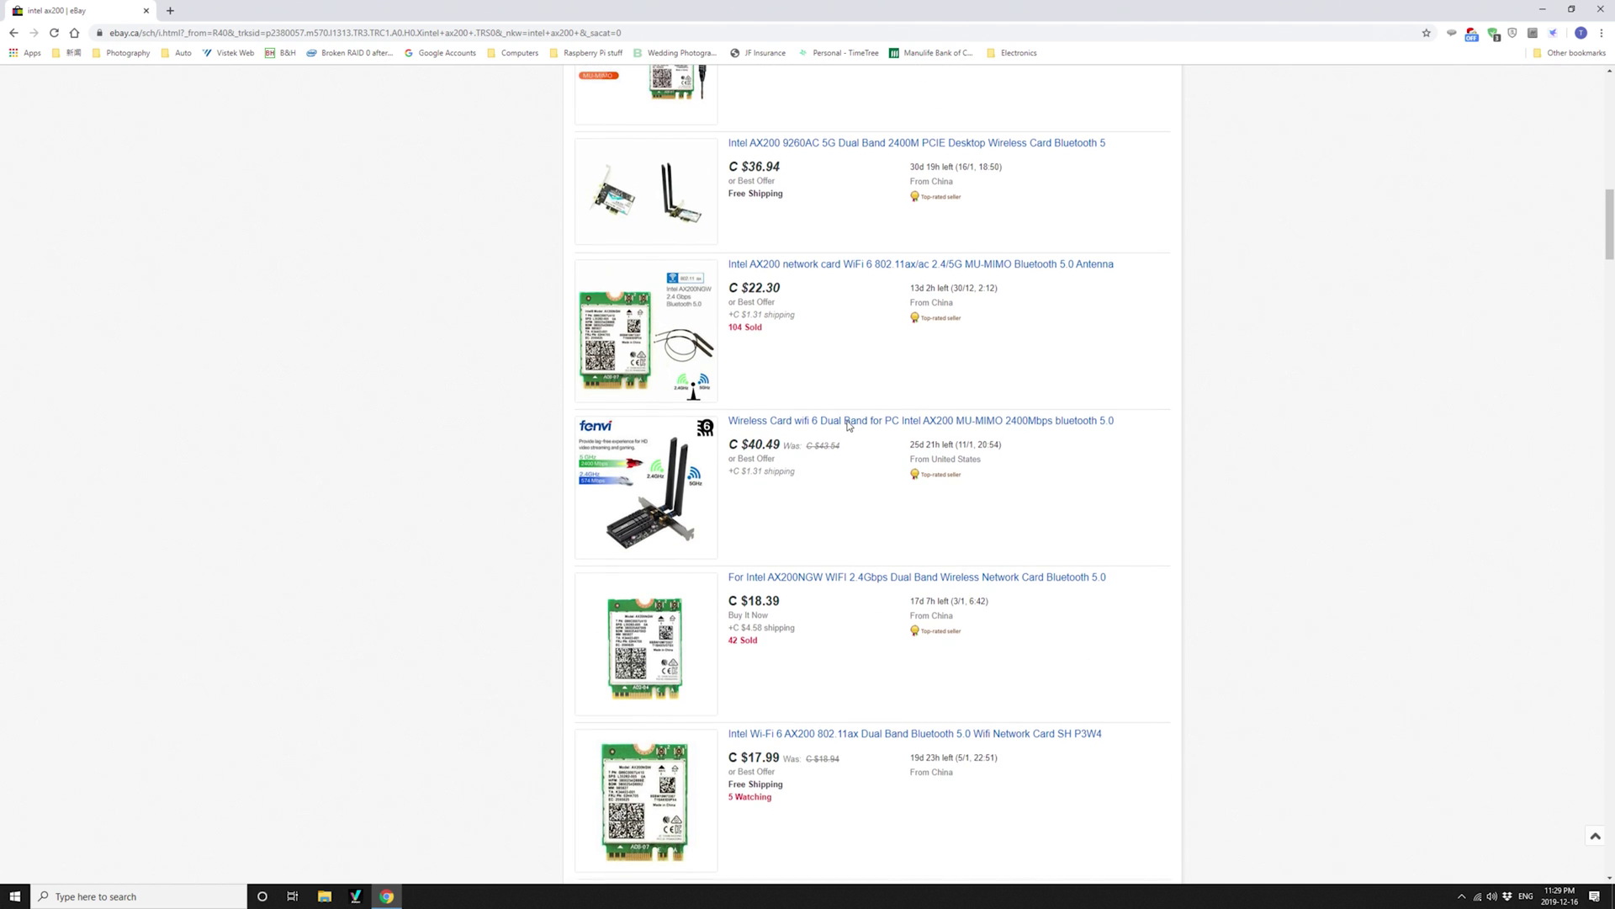
pyautogui.scroll(-7, 848, 423)
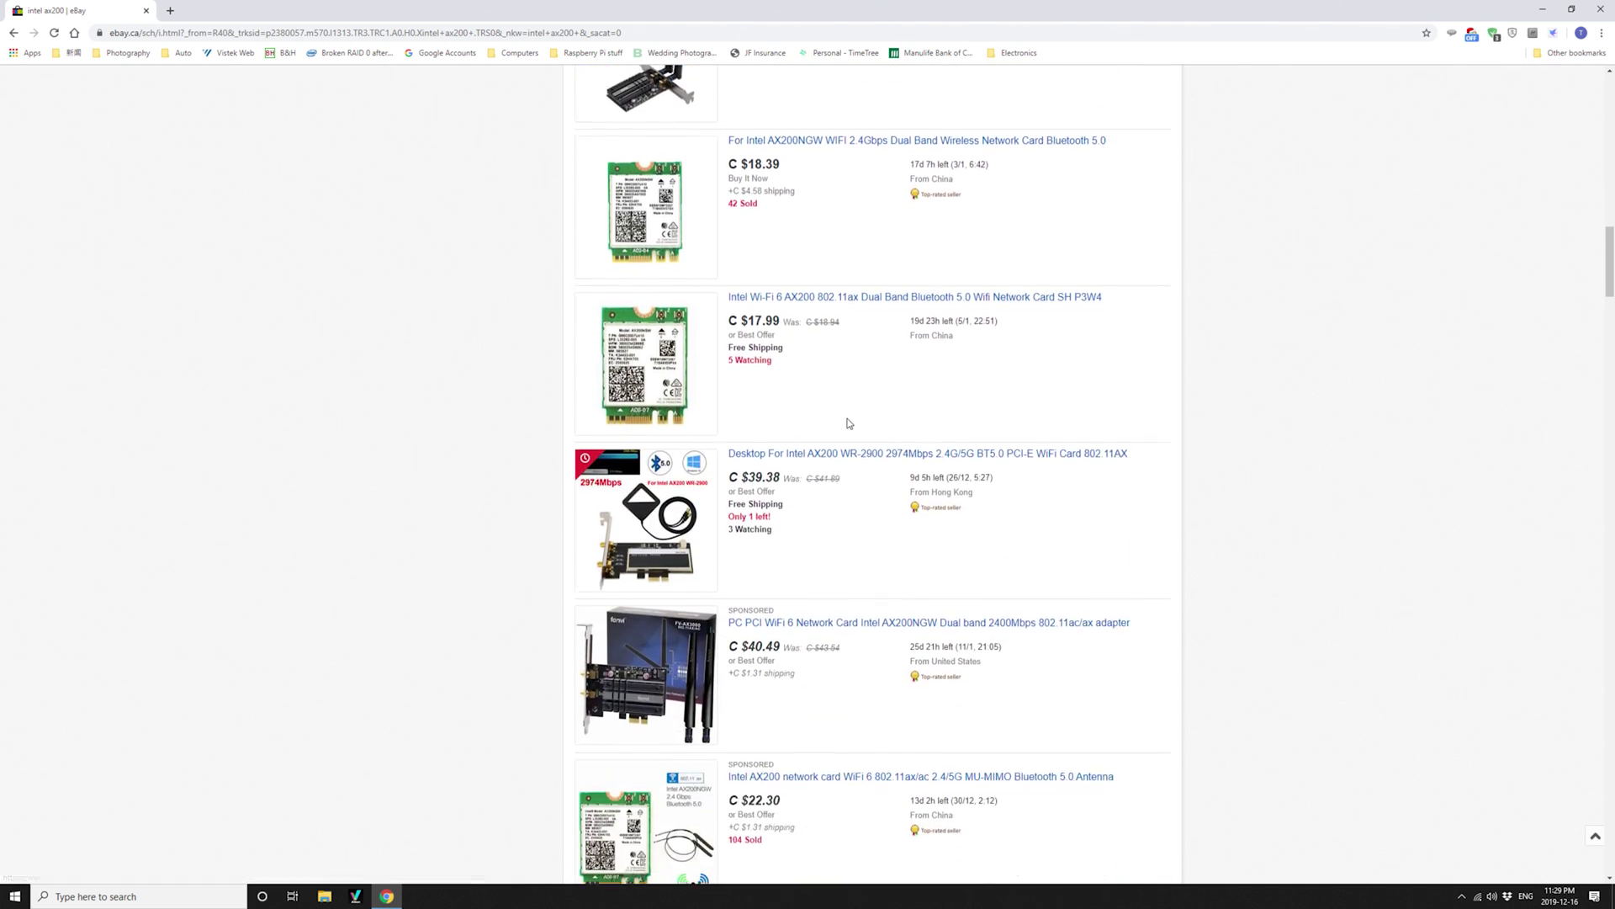
pyautogui.scroll(-5, 848, 423)
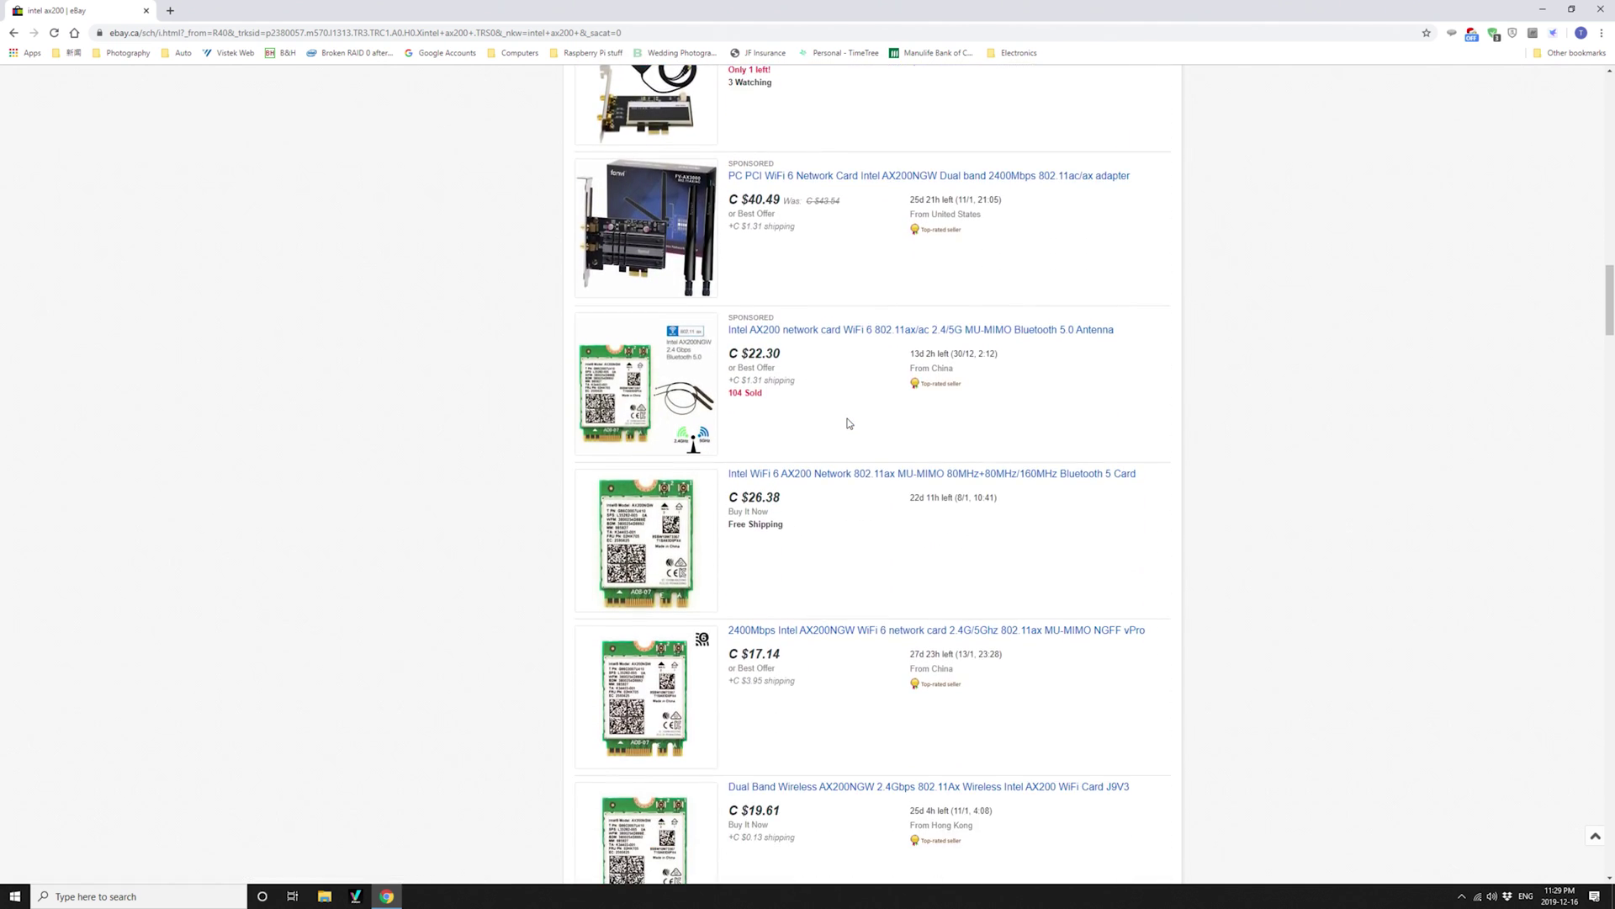
pyautogui.scroll(-8, 848, 423)
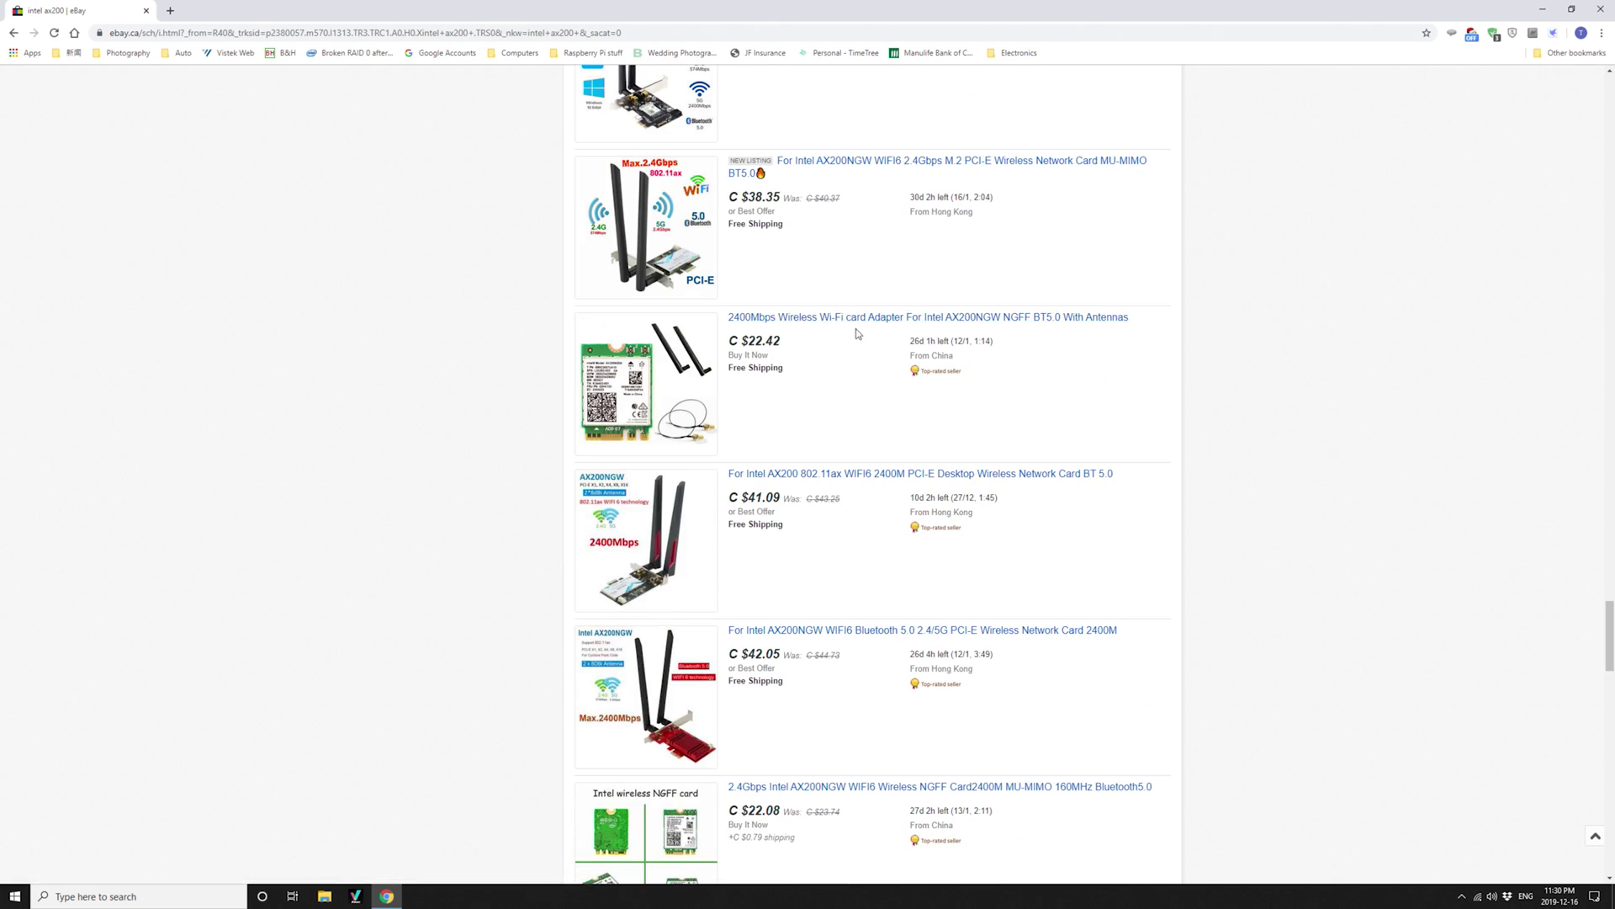
pyautogui.click(862, 326)
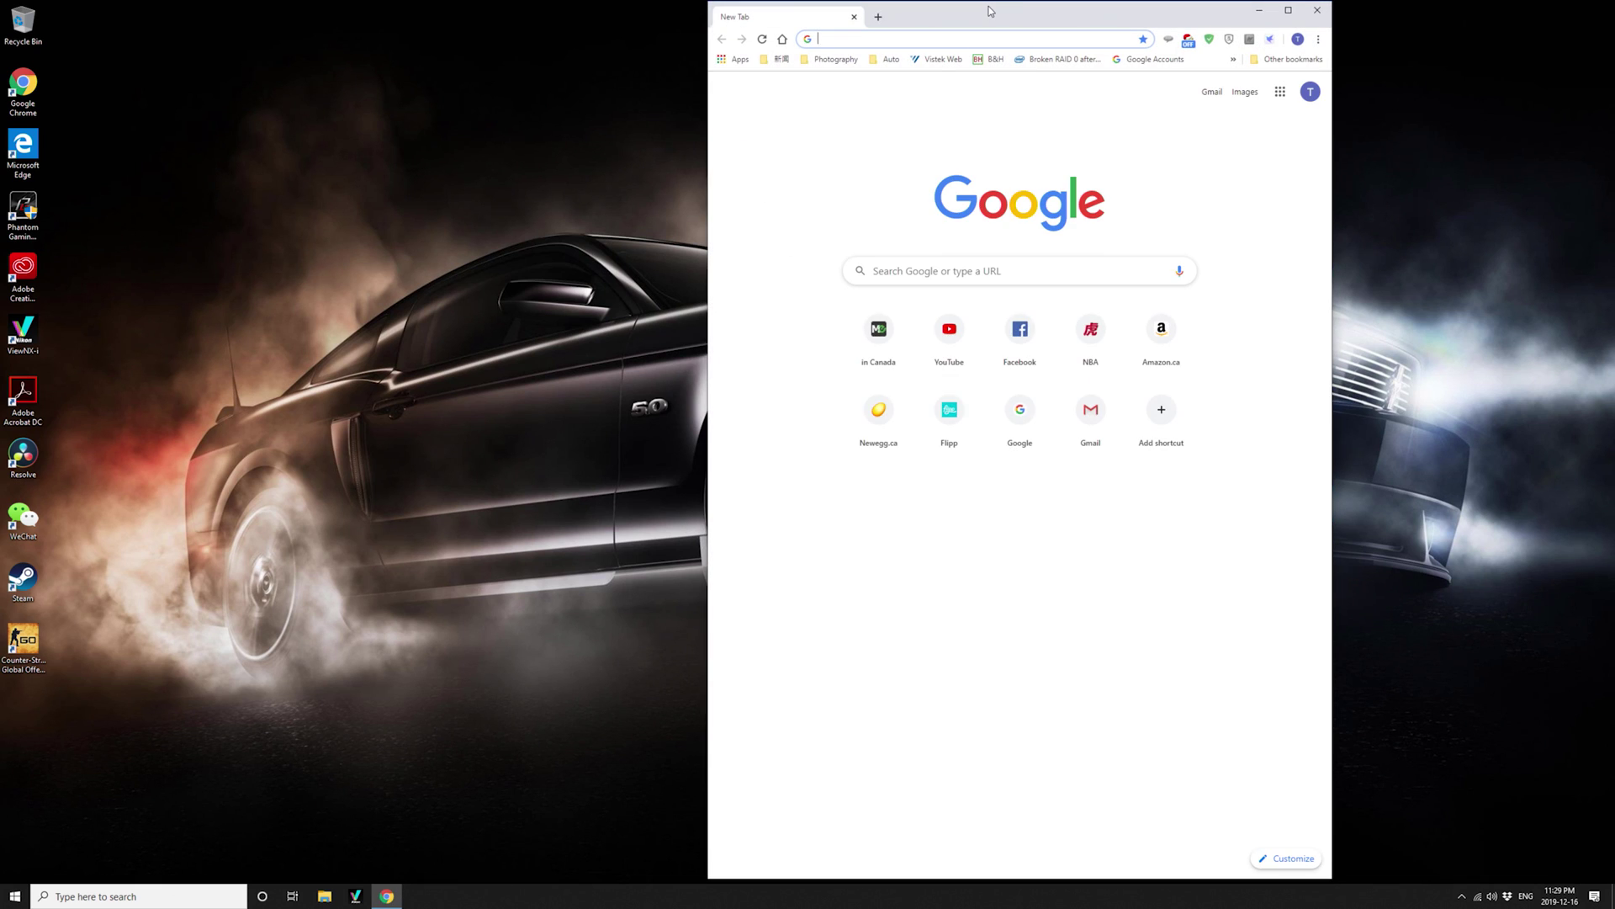
# Maximize the browser window, search Google for "intel ax200 driver" and open Intel's Wi-Fi 6 AX200 downloads page
pyautogui.doubleClick(990, 10)
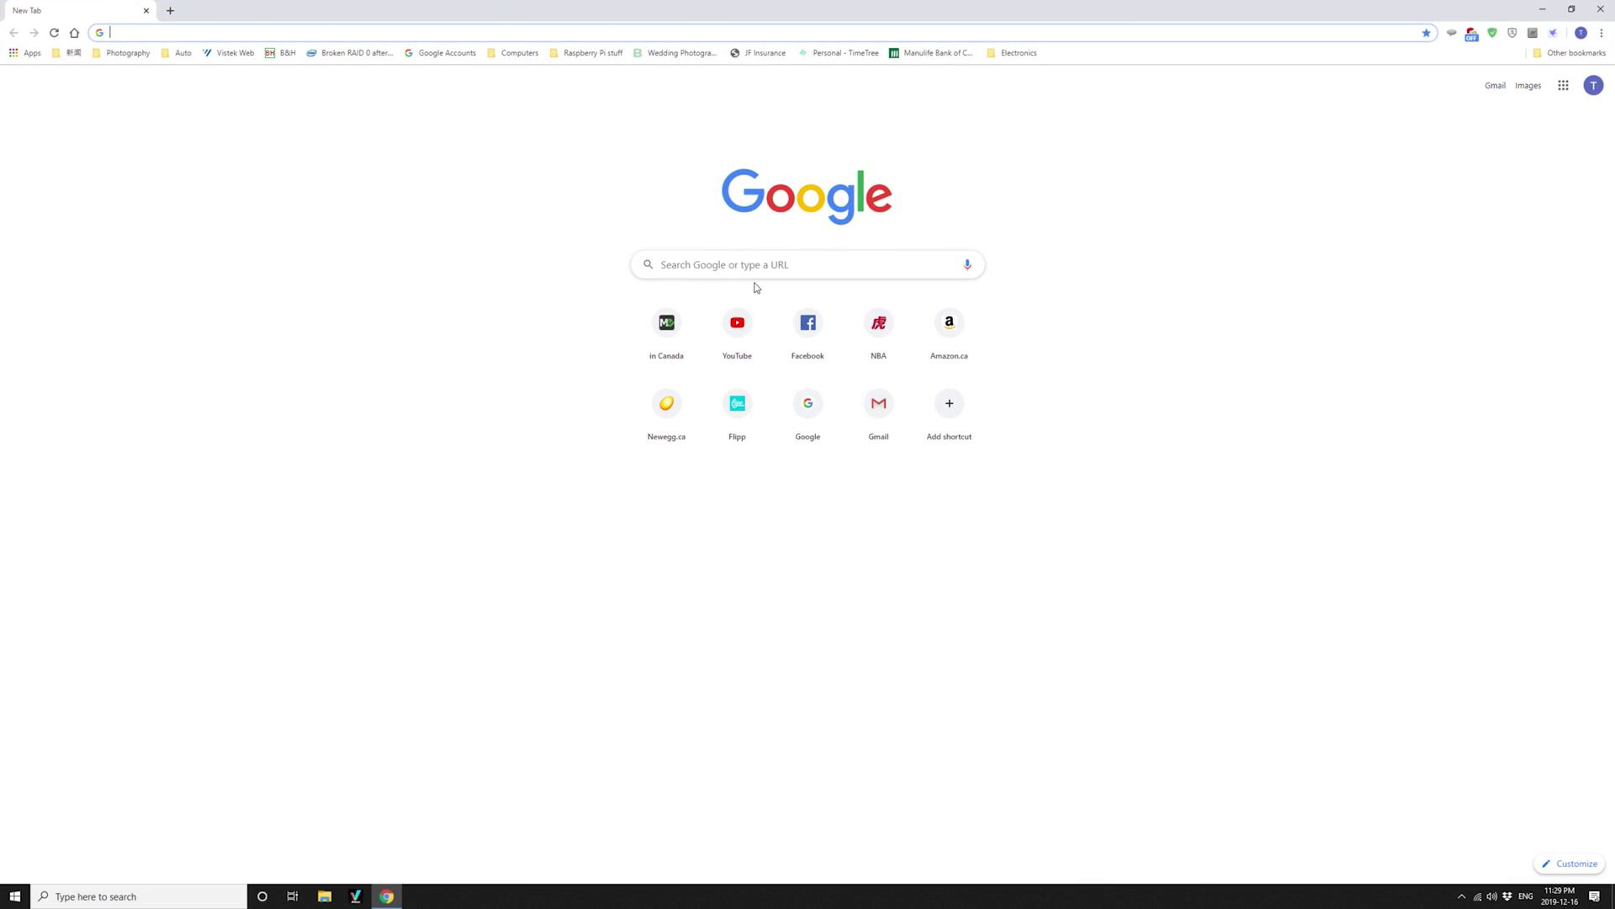
pyautogui.click(760, 268)
pyautogui.write('intel a')
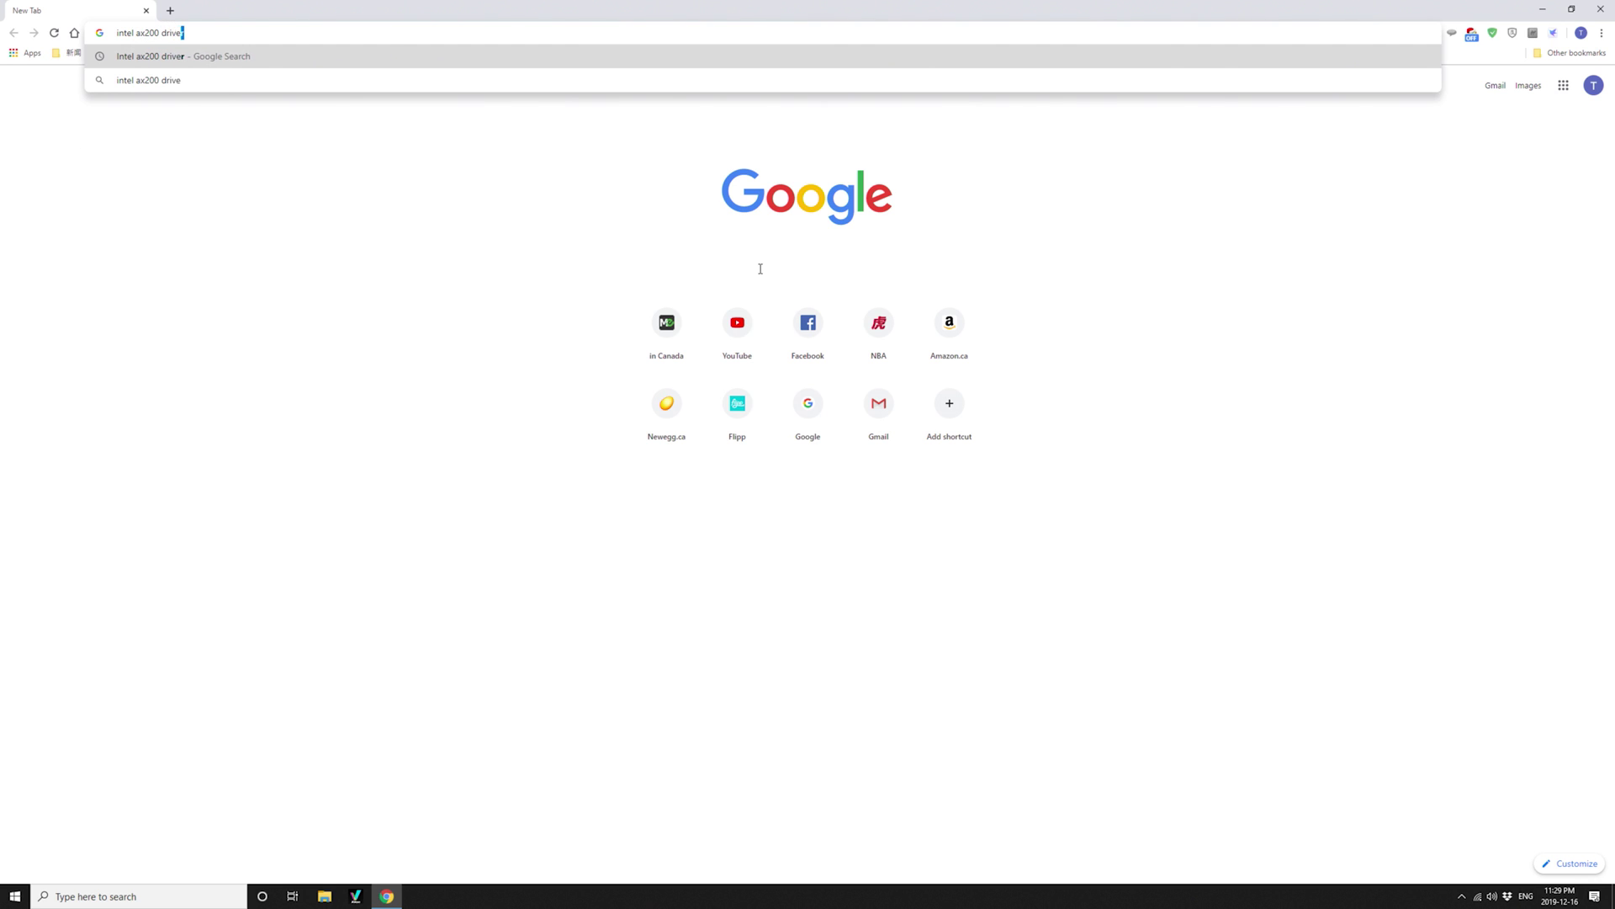
pyautogui.write('x200 drive')
pyautogui.press('Return')
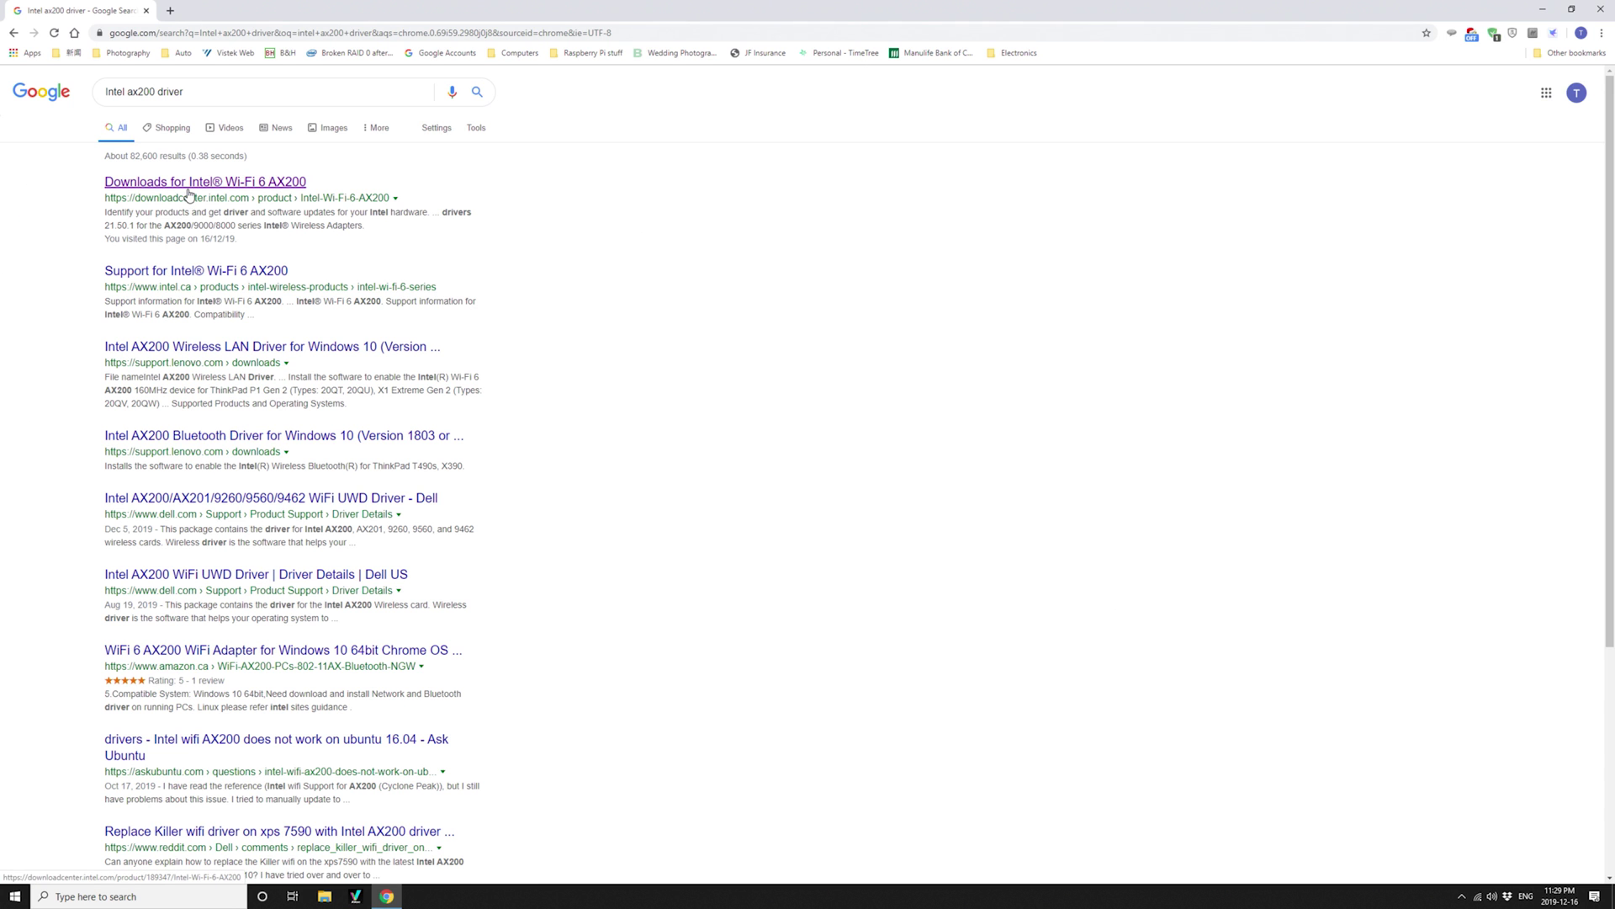
pyautogui.click(189, 190)
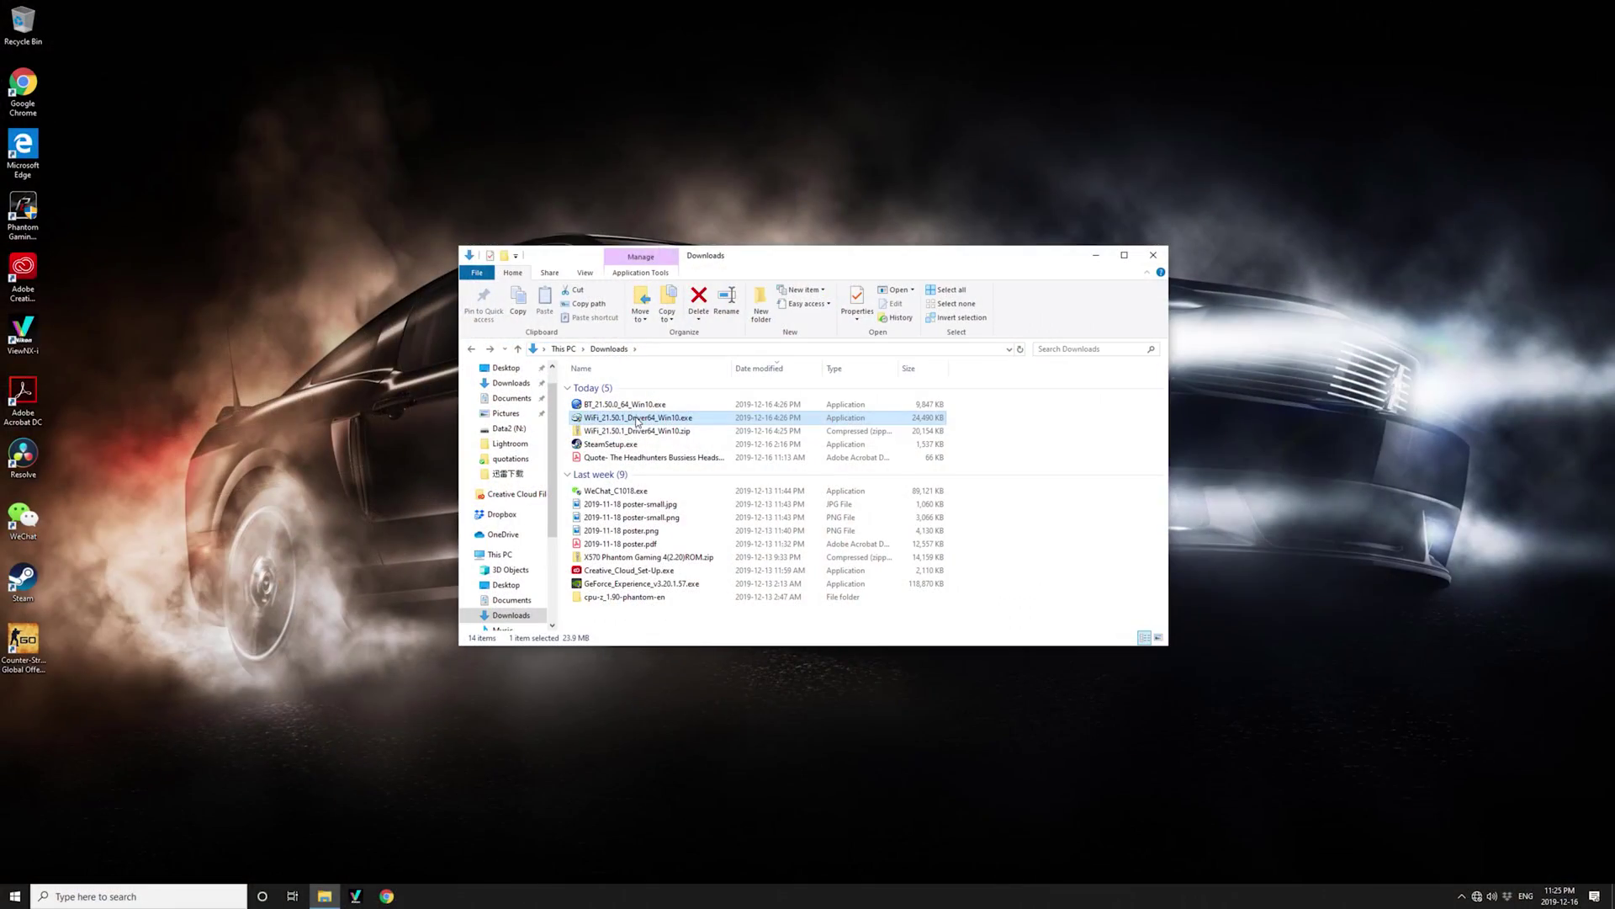
# Run WiFi_21.50.1_Driver64_Win10.exe from Downloads as administrator and complete the Intel WiFi driver installation
pyautogui.rightClick(637, 421)
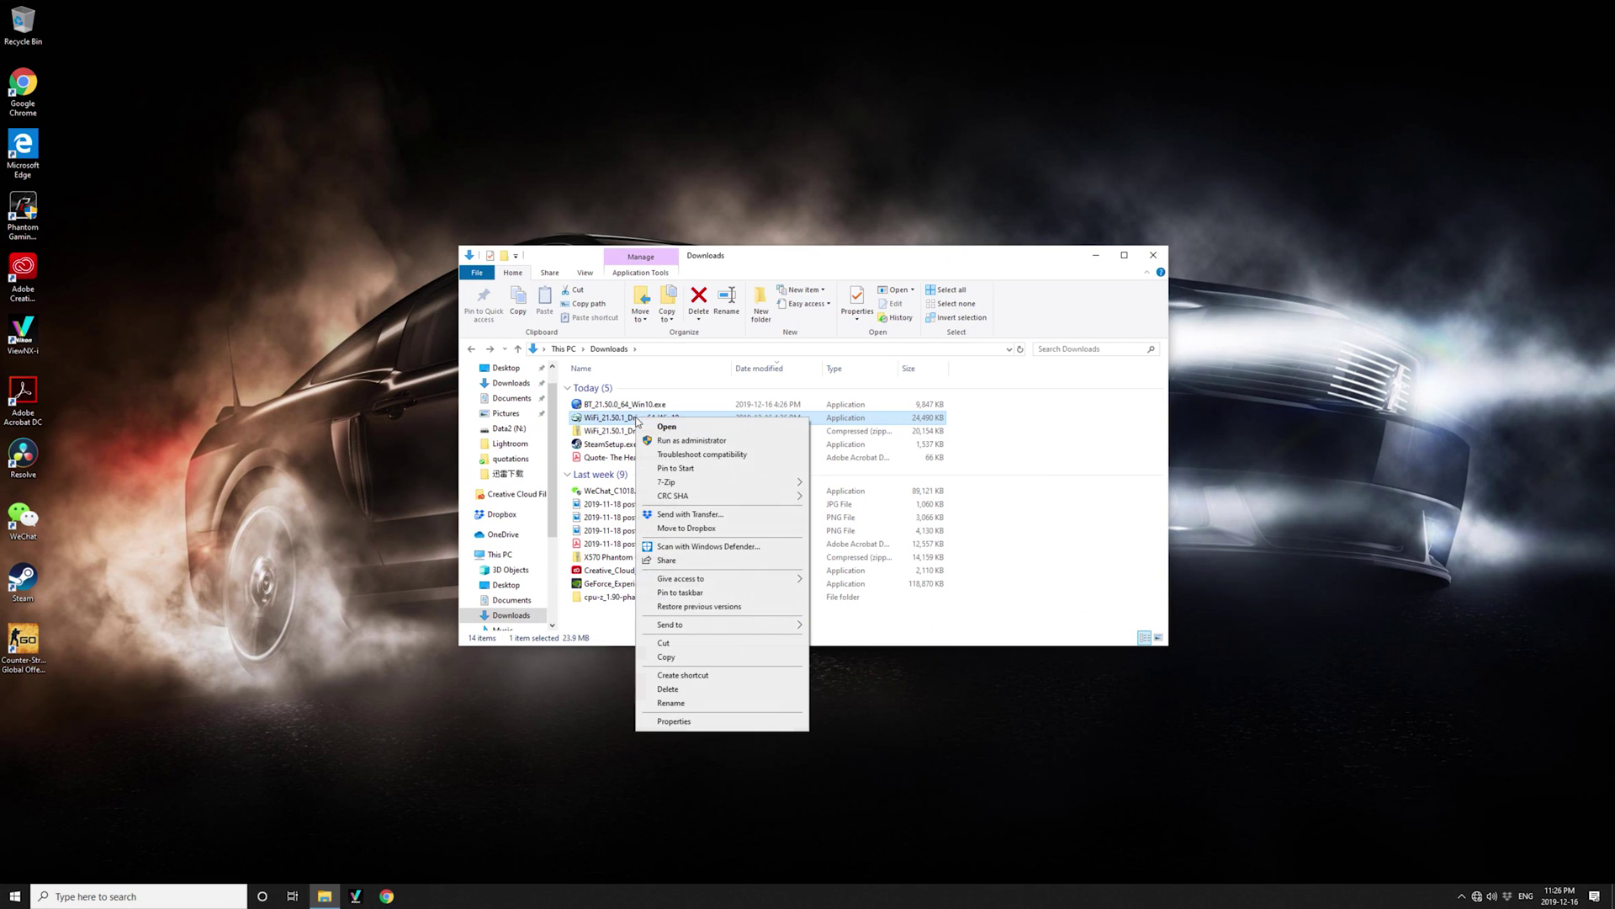
pyautogui.click(675, 443)
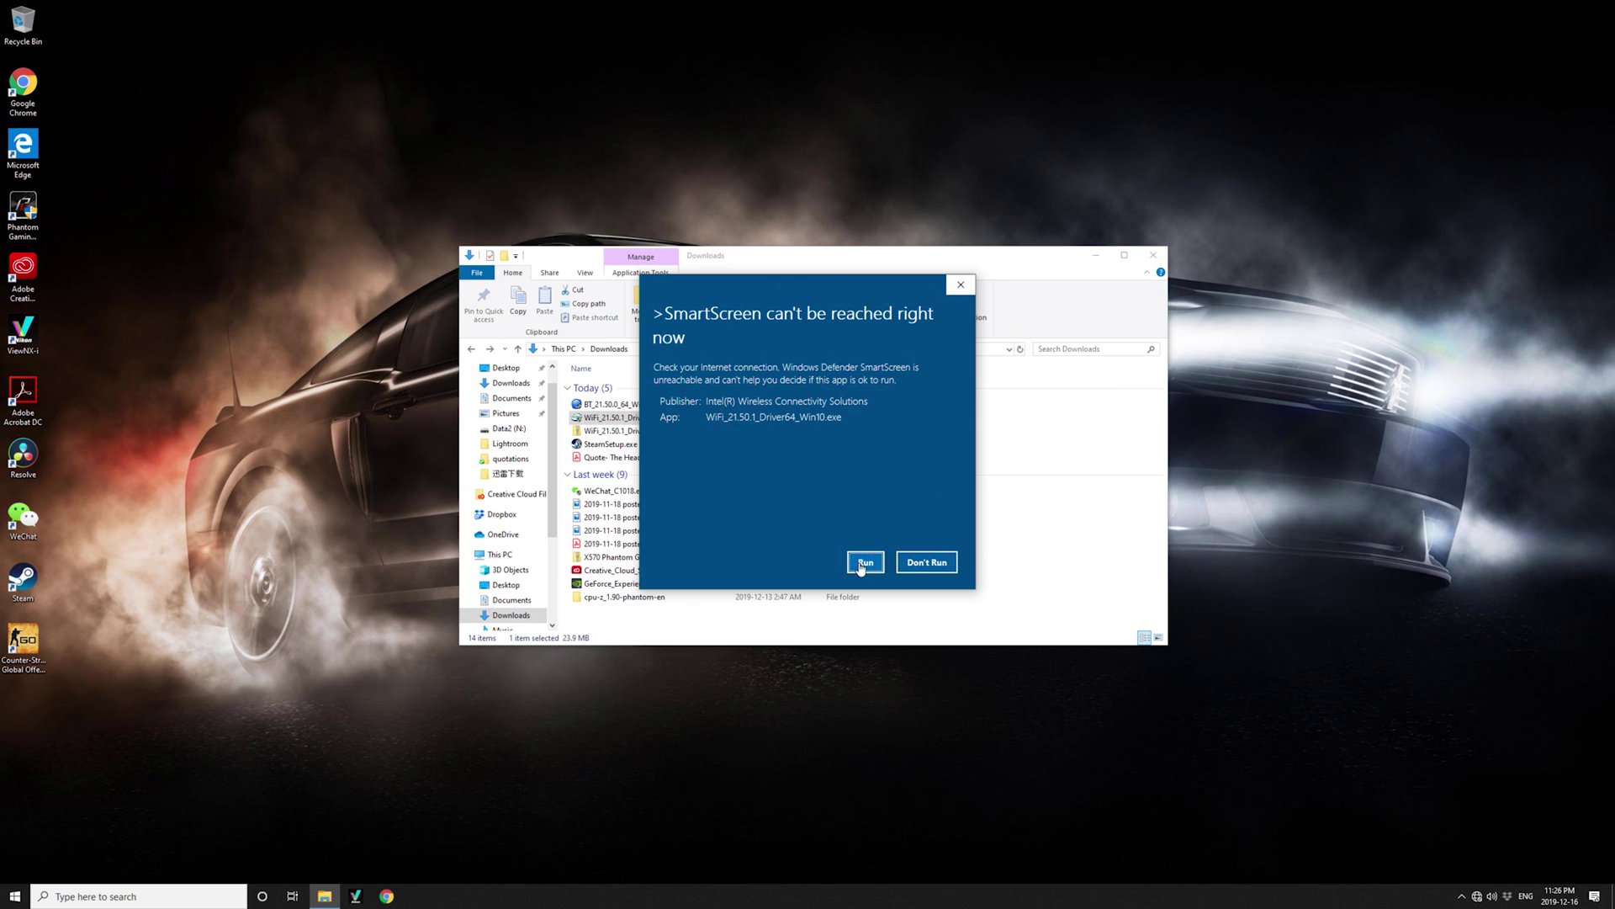
pyautogui.click(864, 562)
pyautogui.click(748, 535)
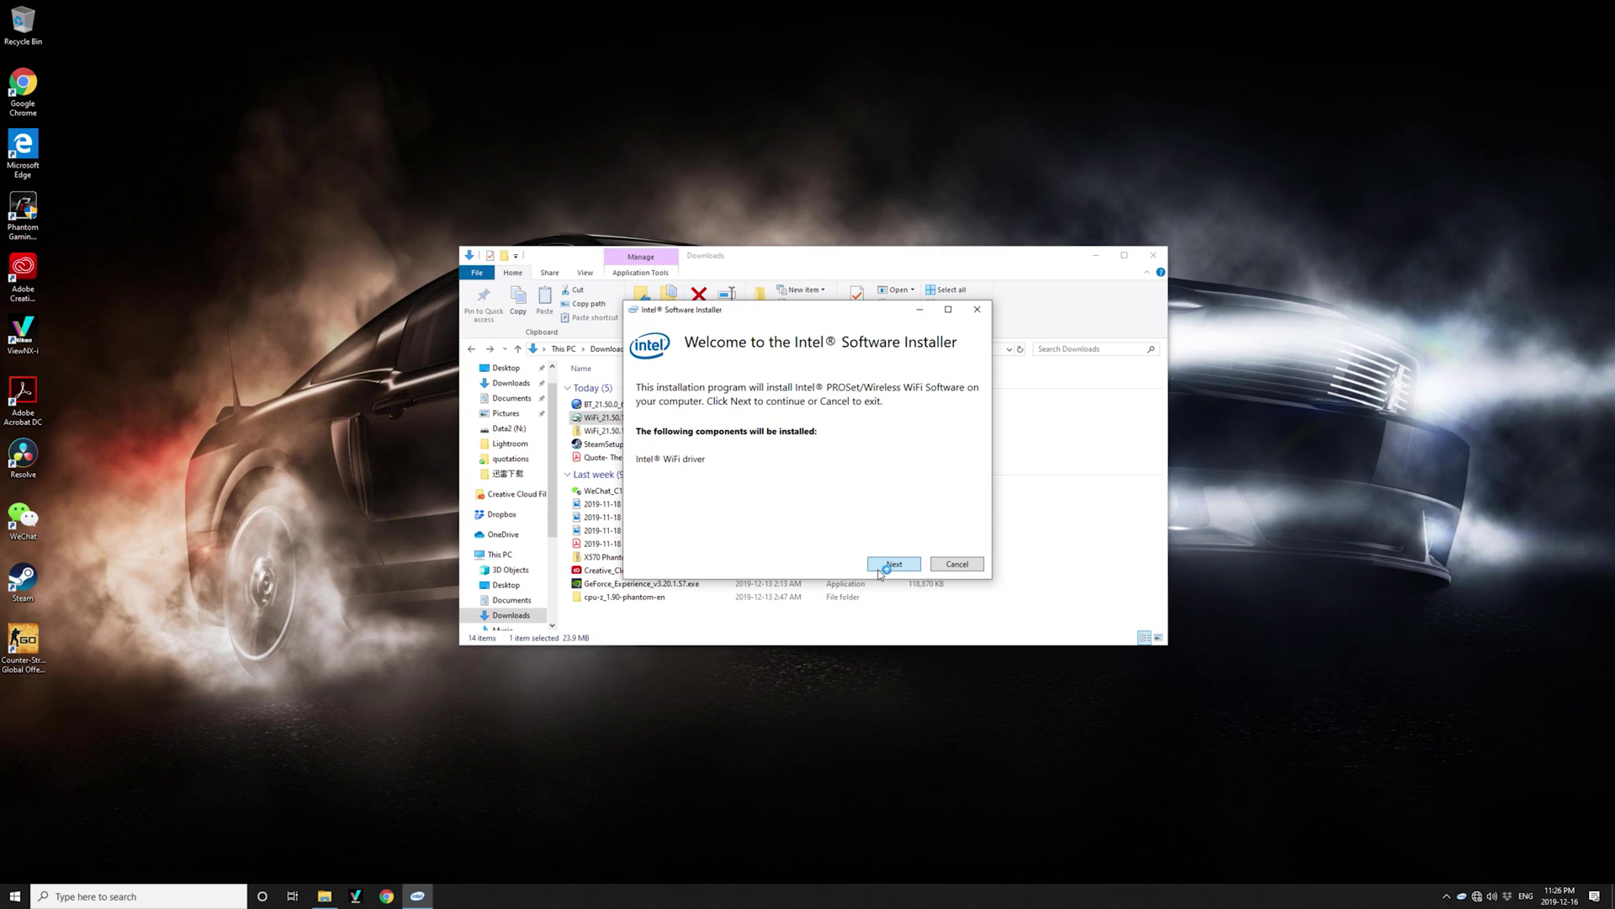
pyautogui.click(881, 573)
pyautogui.click(761, 551)
pyautogui.click(894, 564)
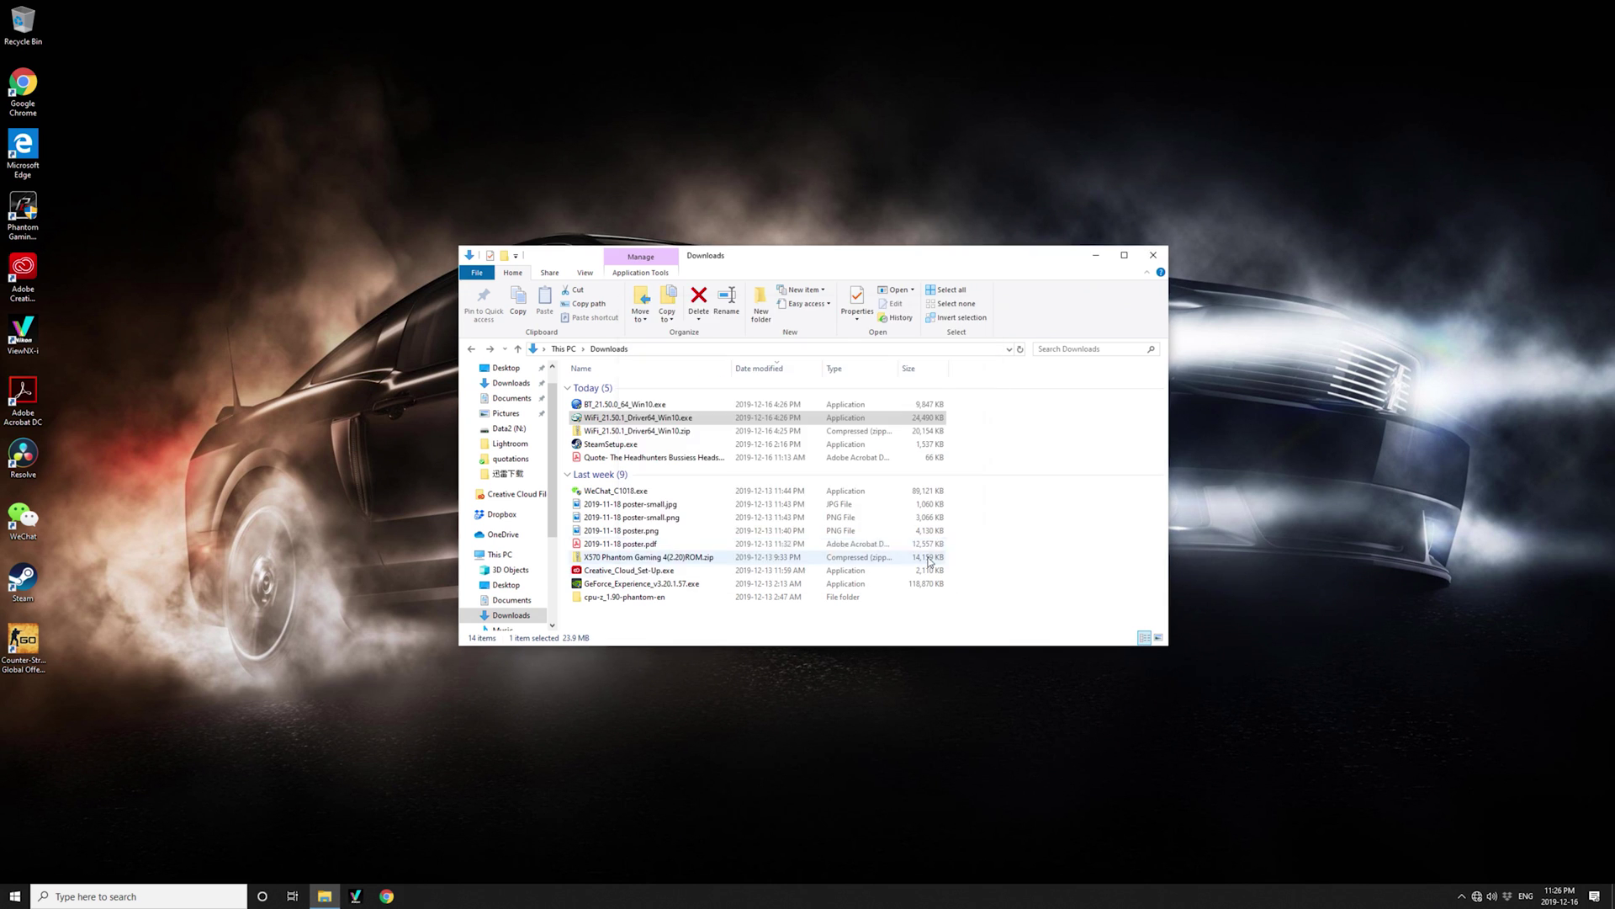
# Run BT_21.50.0_64_Win10.exe as administrator, install the Intel Wireless Bluetooth driver with the Custom setup type, and close the Downloads folder
pyautogui.rightClick(639, 408)
pyautogui.click(669, 433)
pyautogui.click(749, 535)
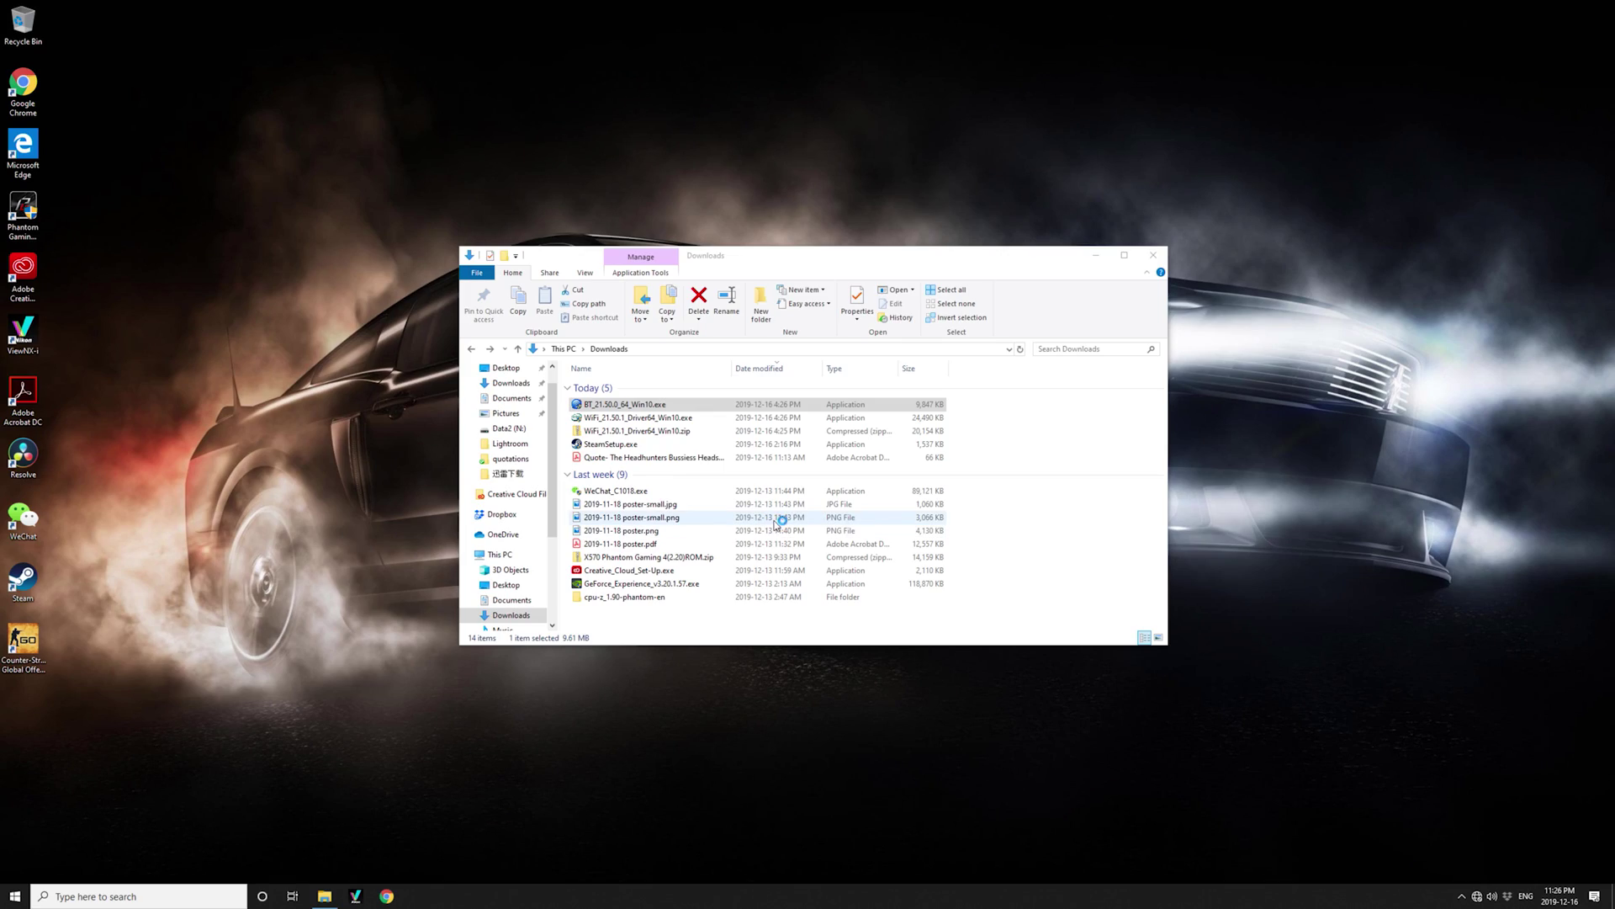
pyautogui.click(871, 545)
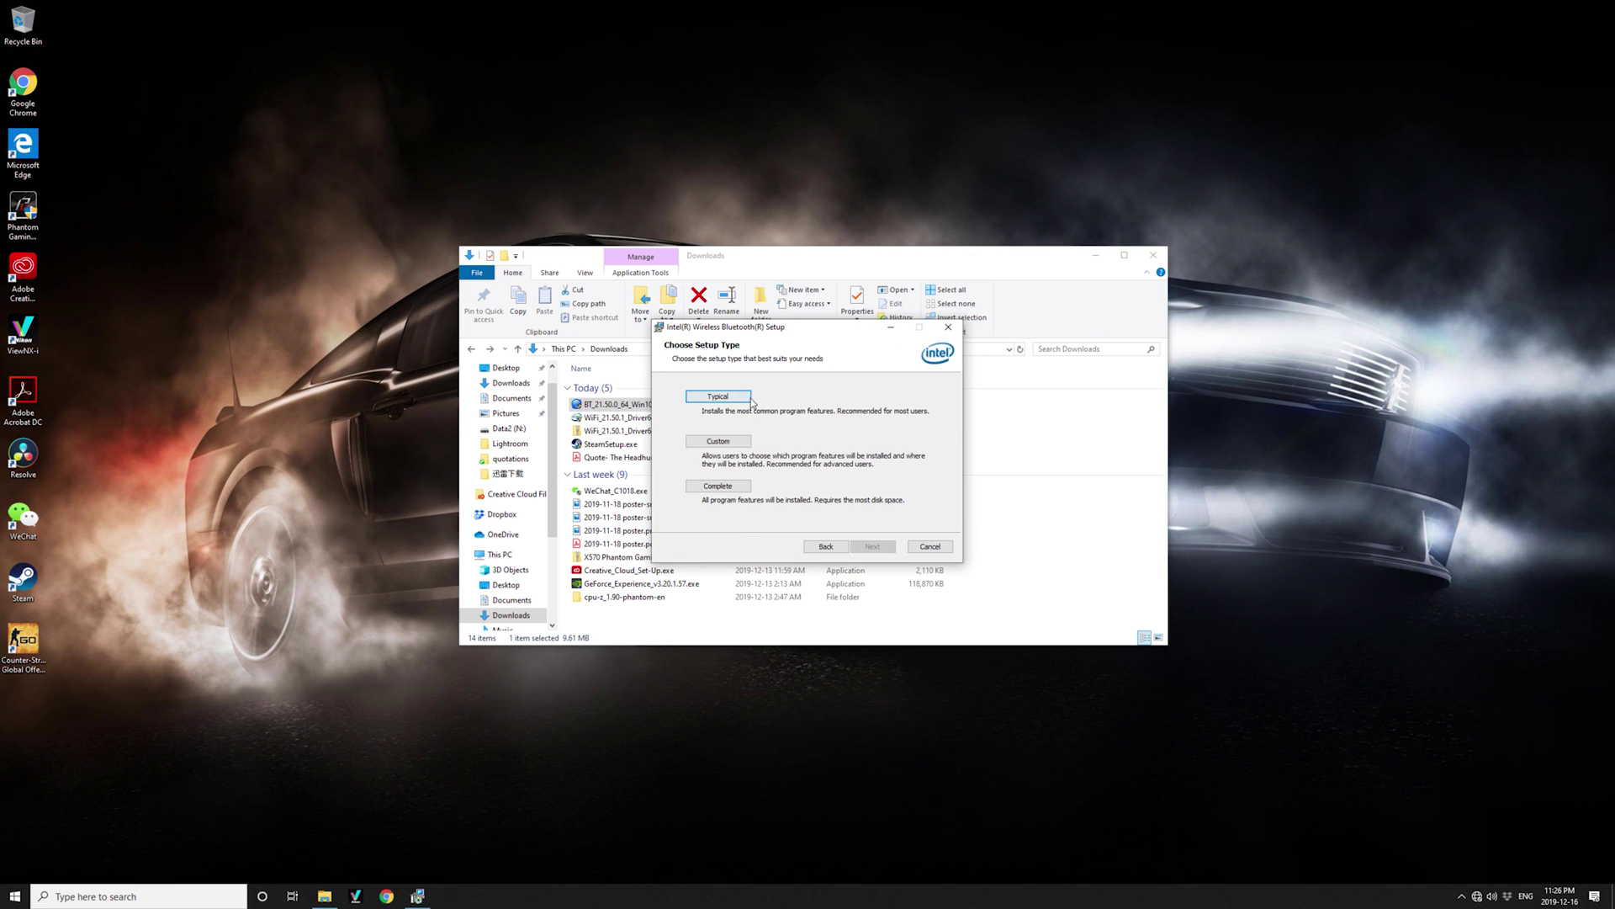
pyautogui.click(730, 446)
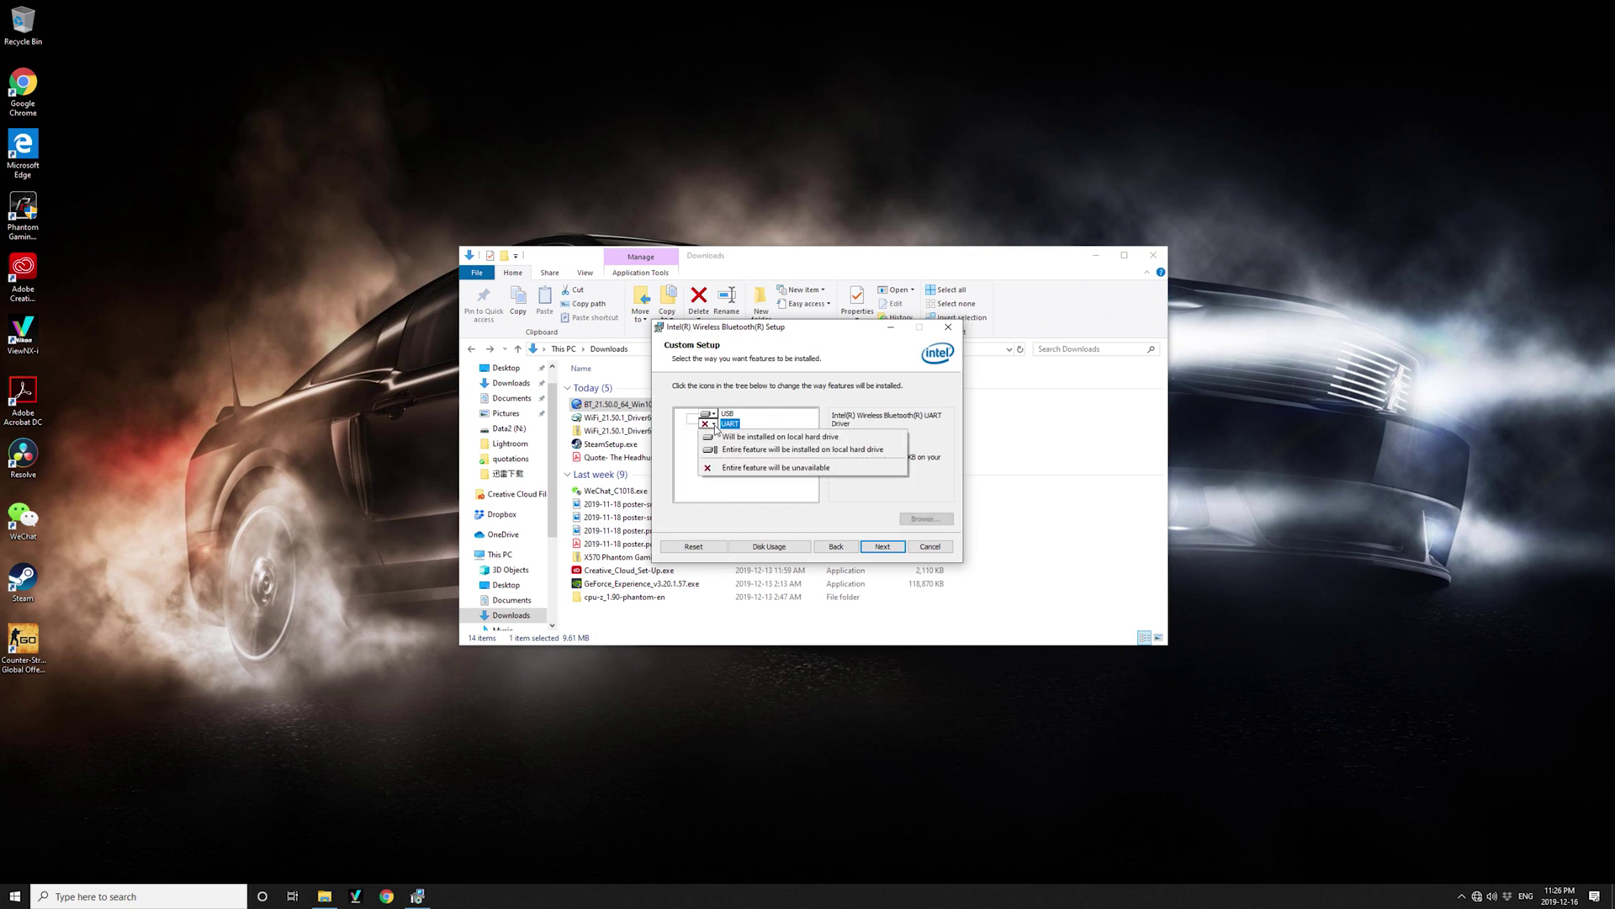
pyautogui.click(885, 551)
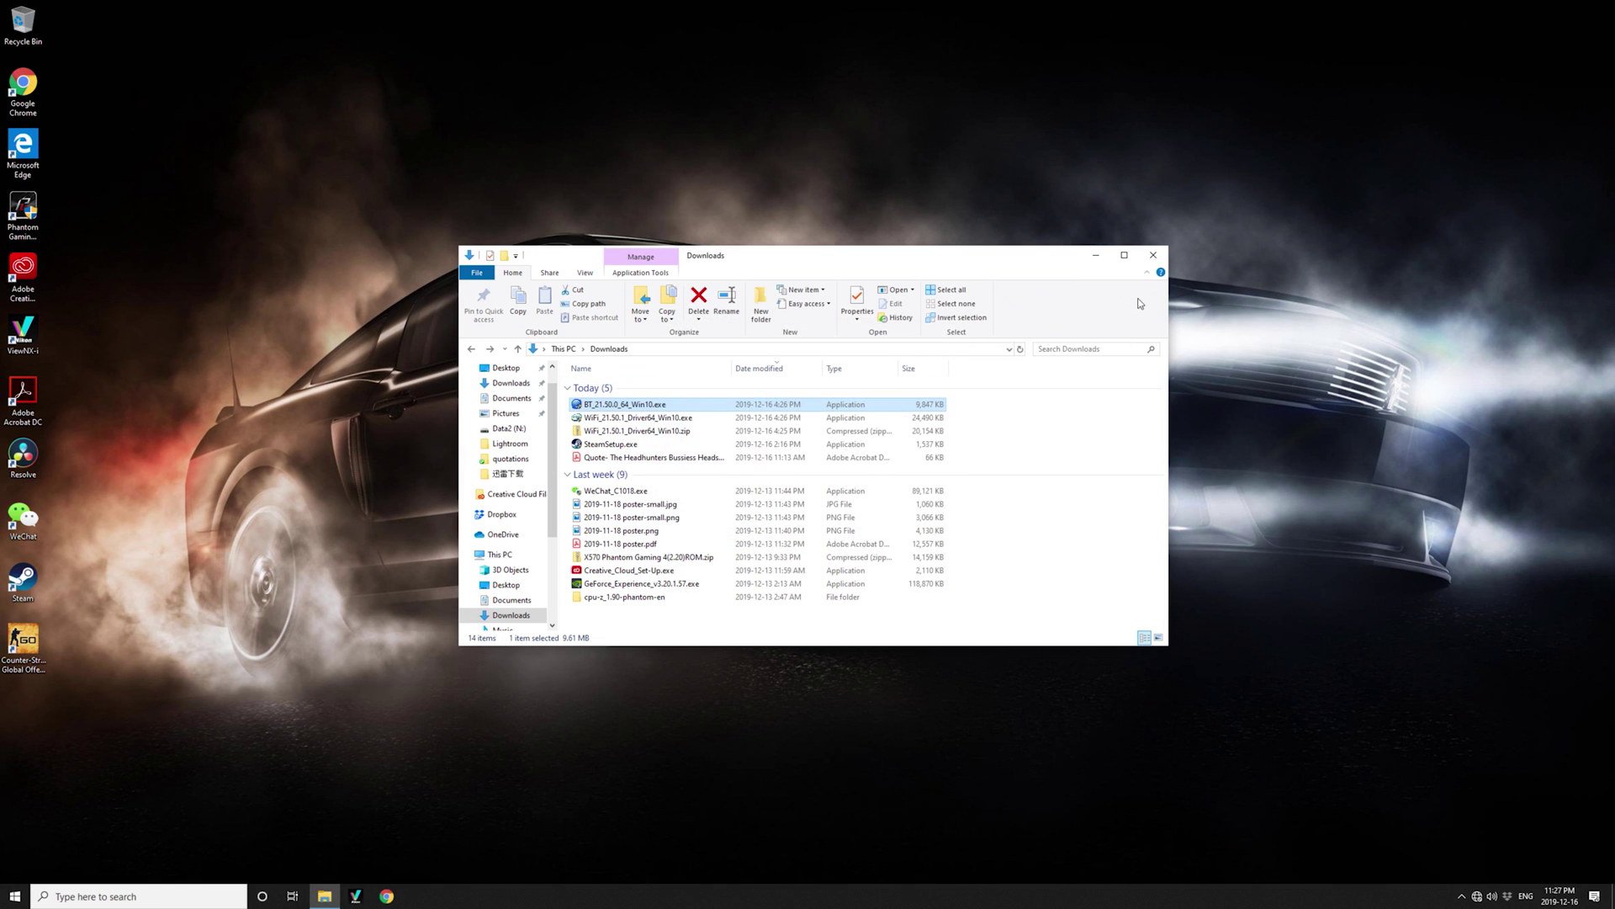
pyautogui.click(1154, 255)
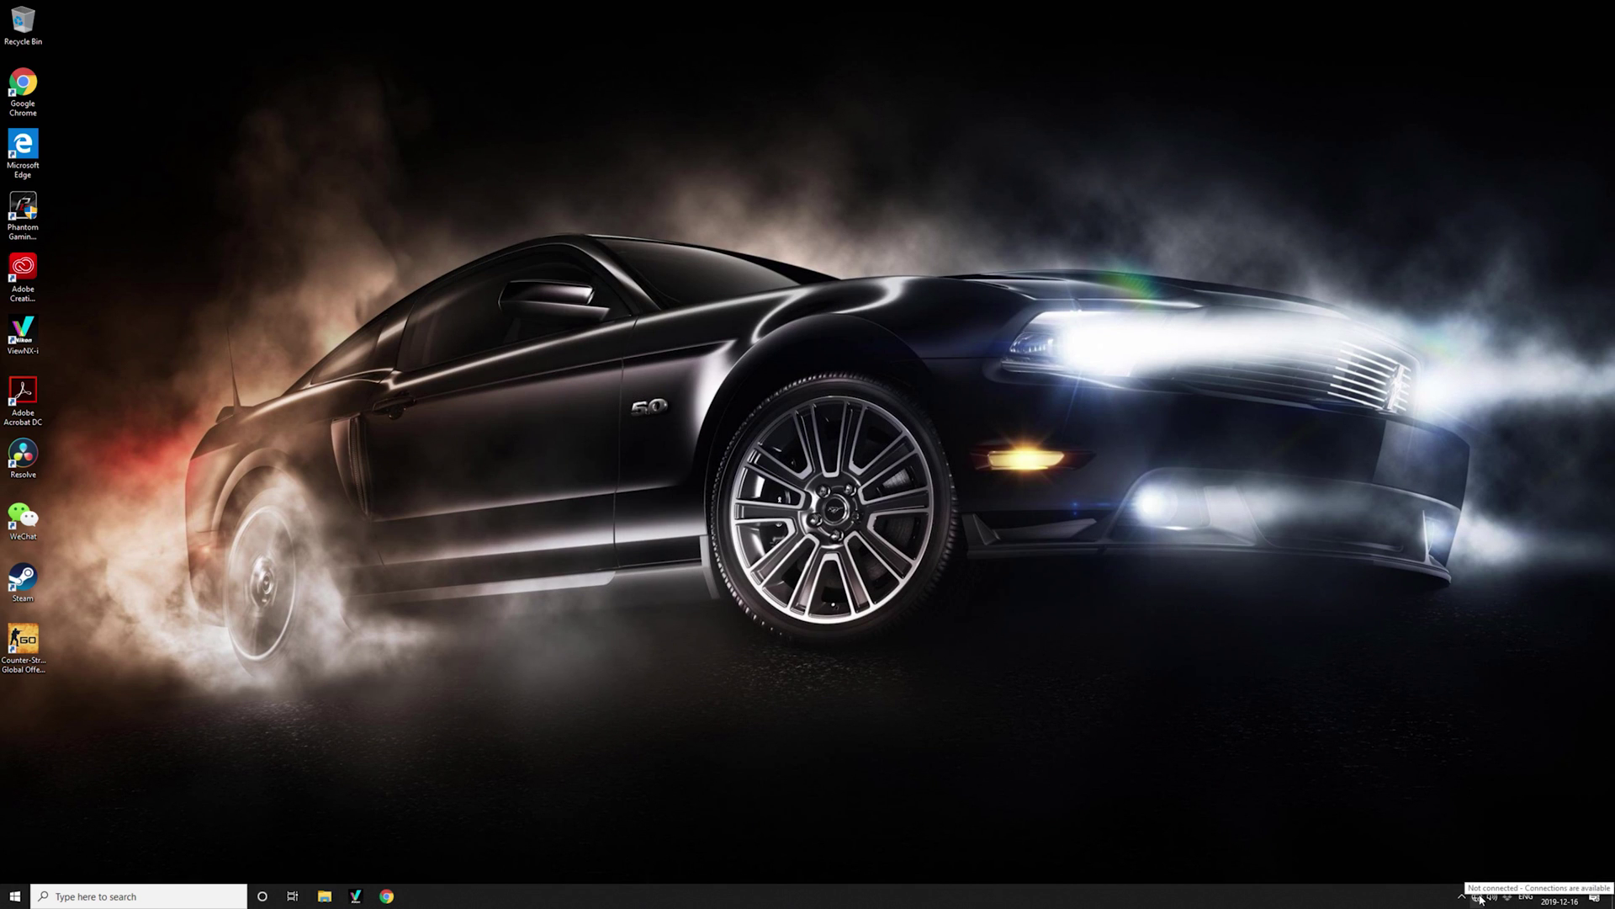
# Check the list of available Wi-Fi networks and open the Windows settings for Bluetooth & other devices
pyautogui.click(1478, 896)
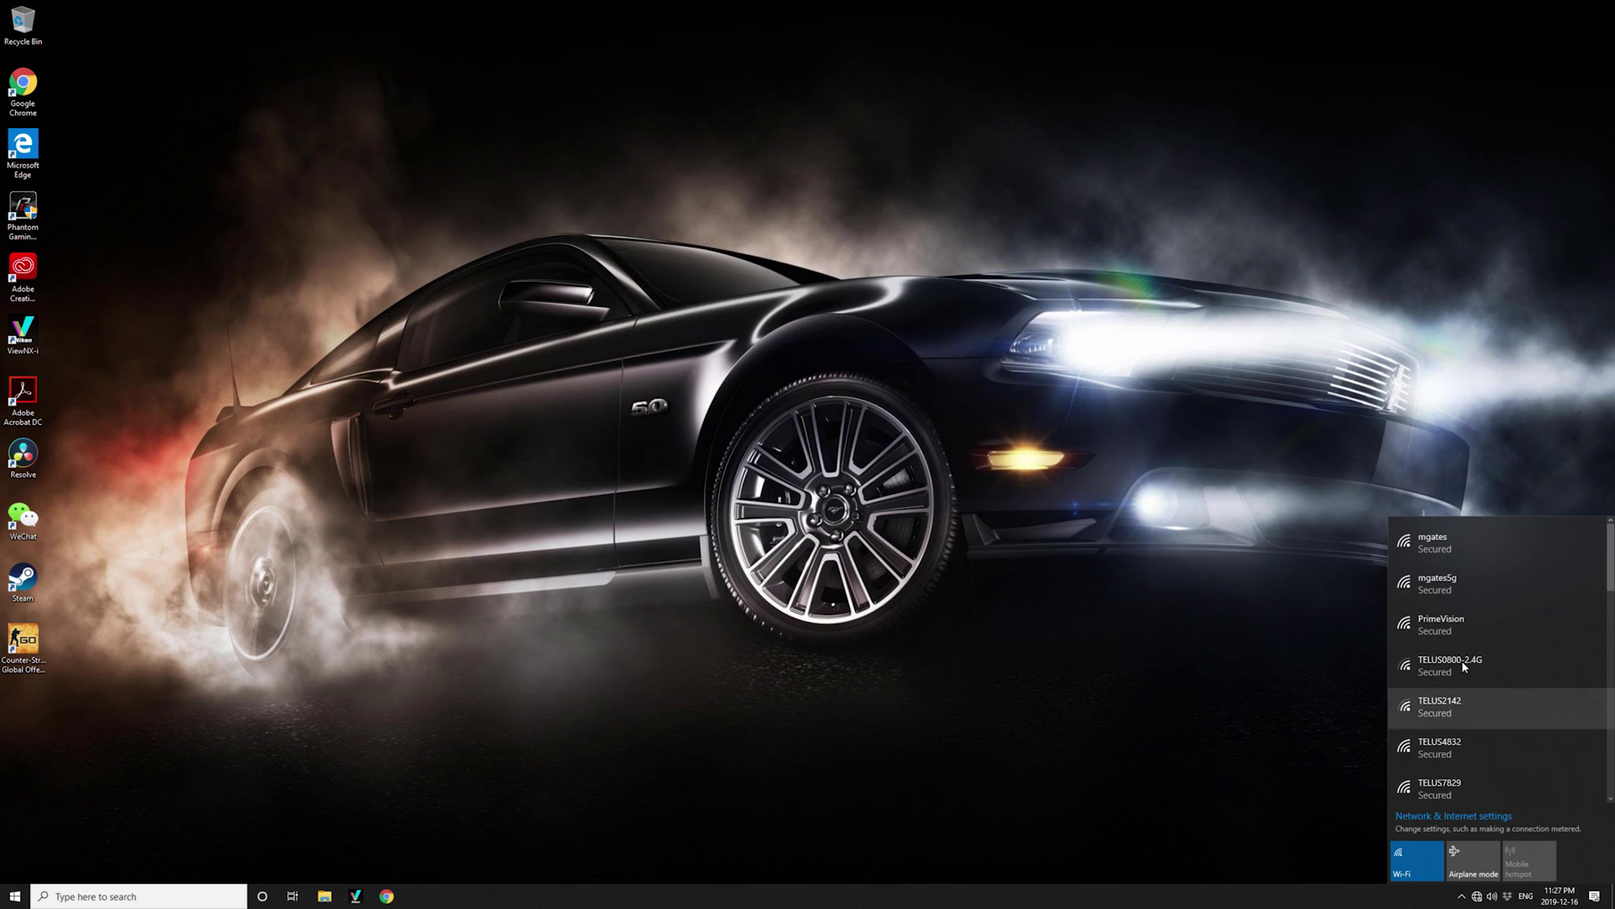
pyautogui.press('super+a')
pyautogui.rightClick(1524, 735)
pyautogui.click(1552, 748)
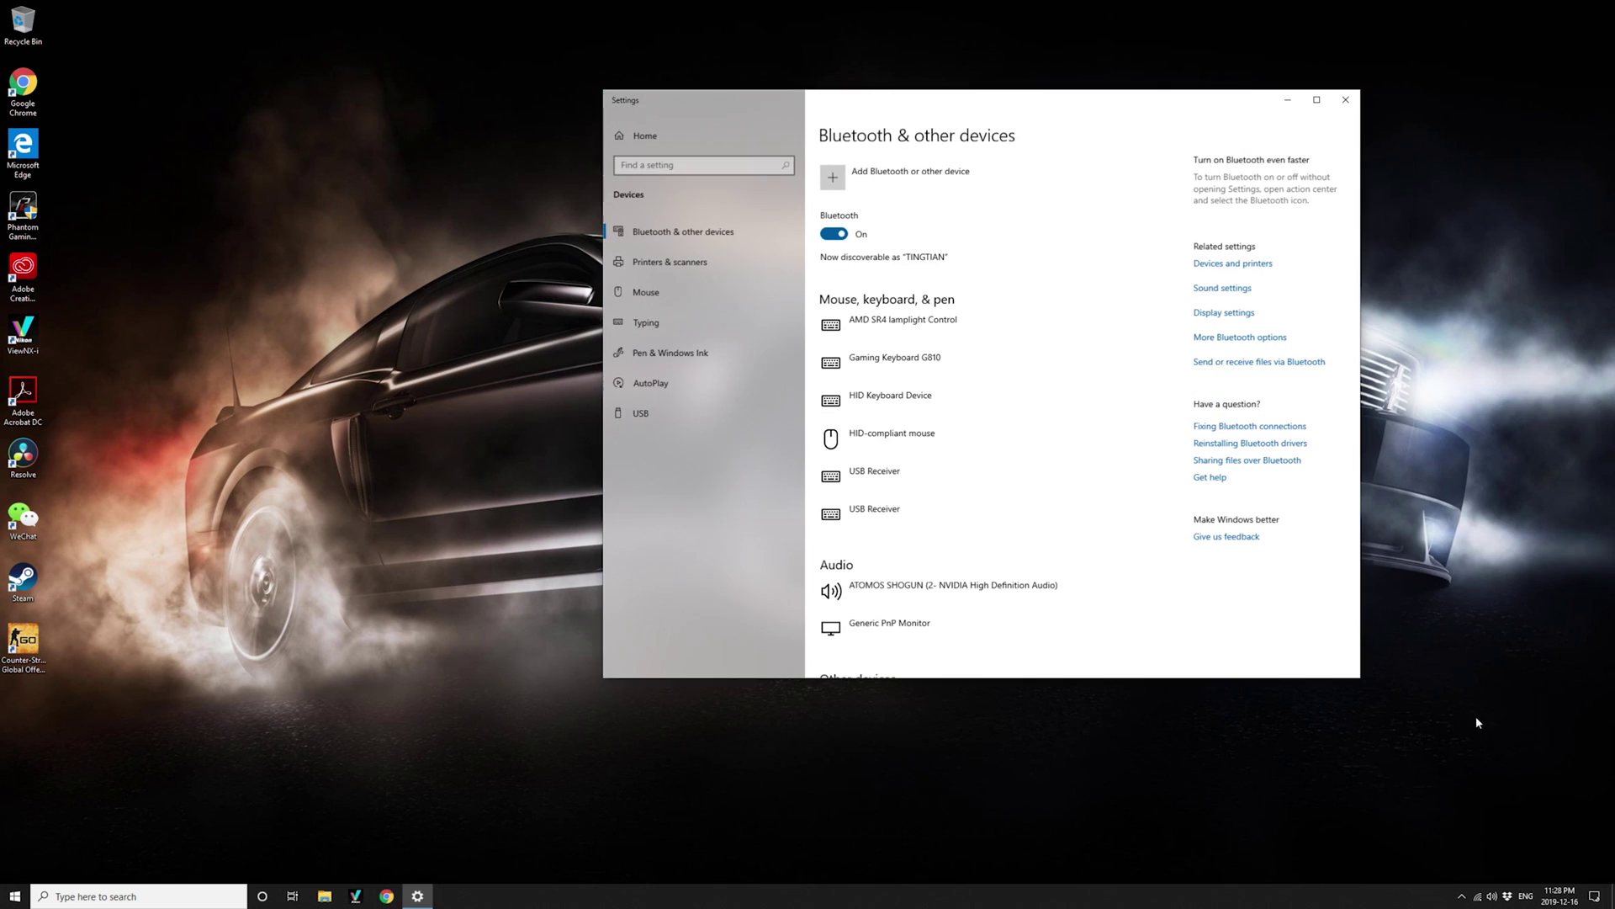
# Add a new Bluetooth device and pair the MX Master 2S mouse
pyautogui.click(877, 176)
pyautogui.click(906, 279)
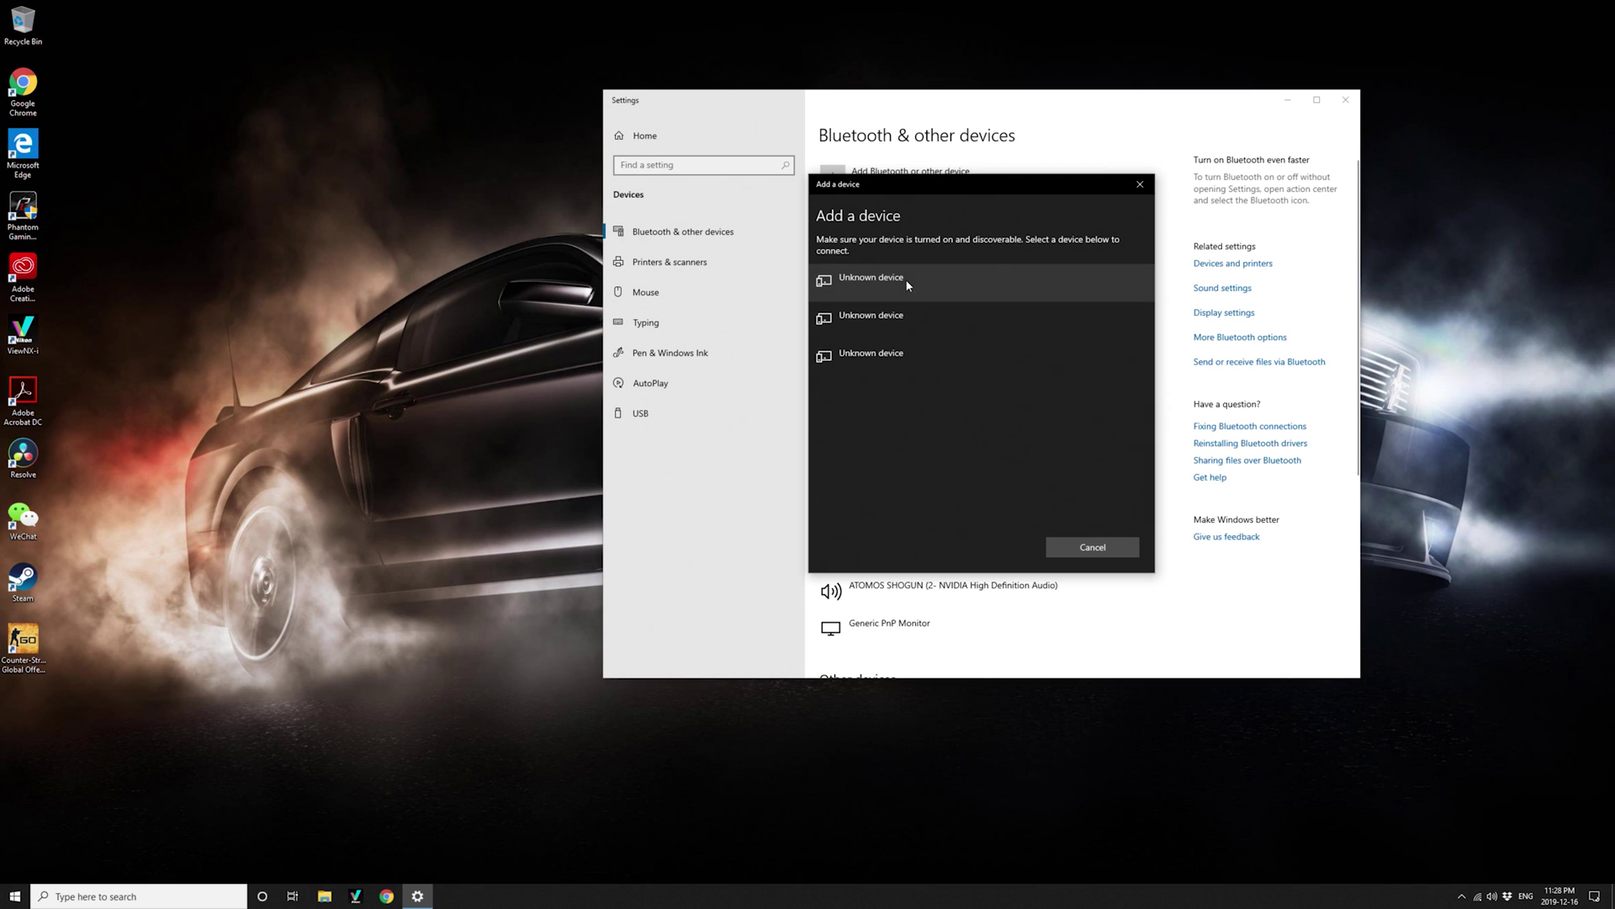
pyautogui.click(926, 467)
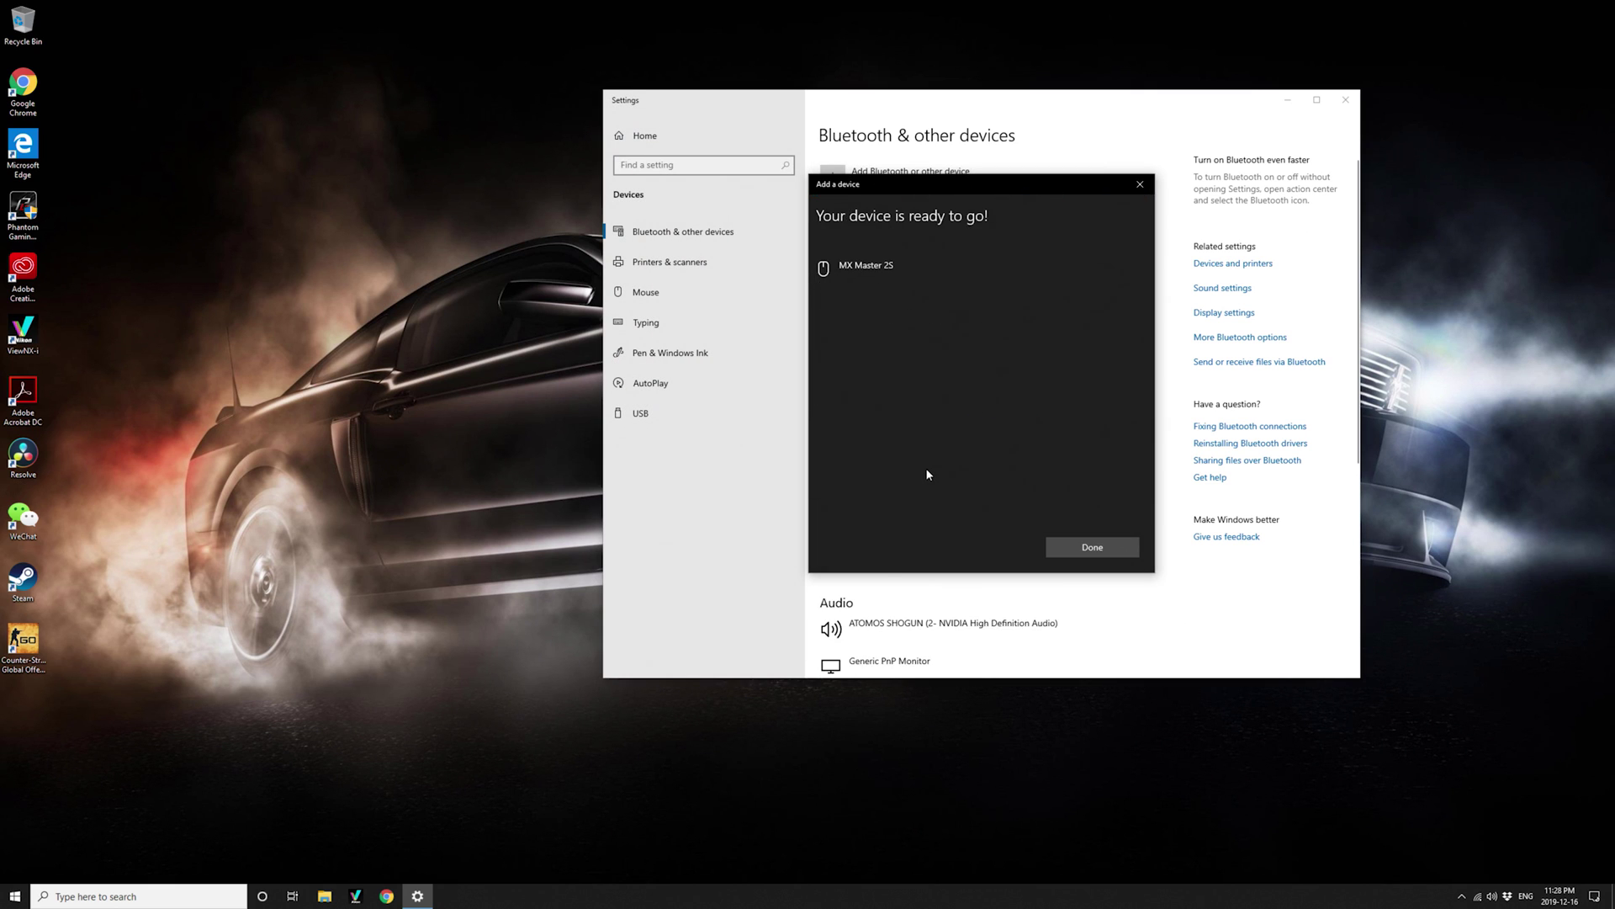